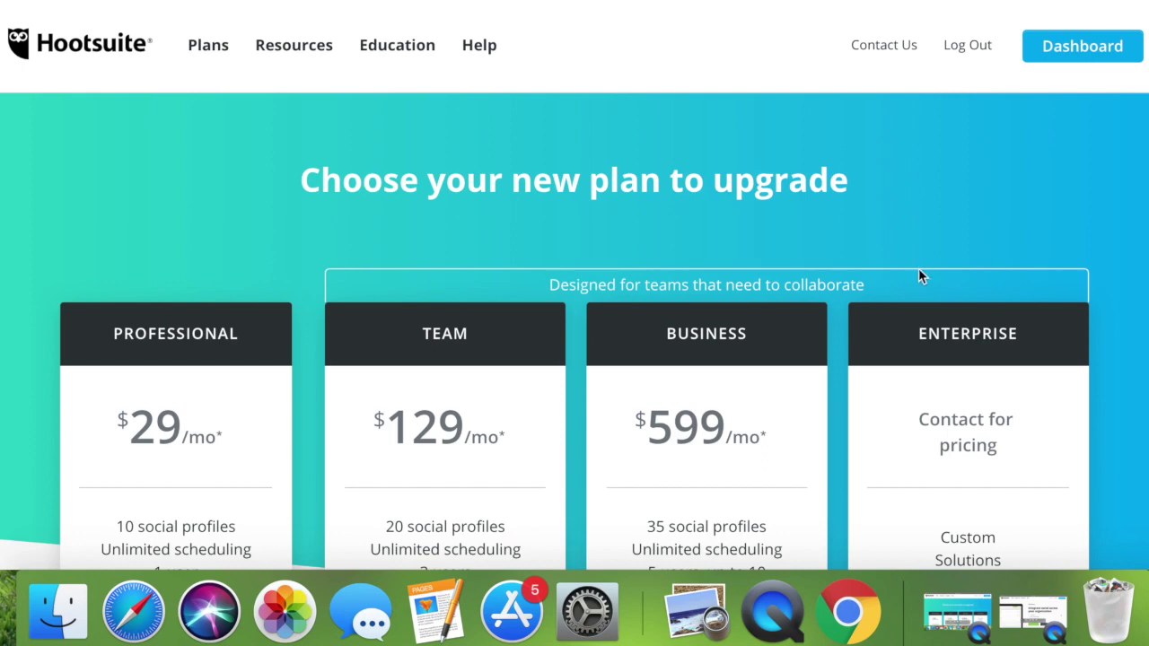
# Examine the Professional, Team, Business and Enterprise upgrade plans, including their prices, limits and features.
pyautogui.scroll(-3, 918, 270)
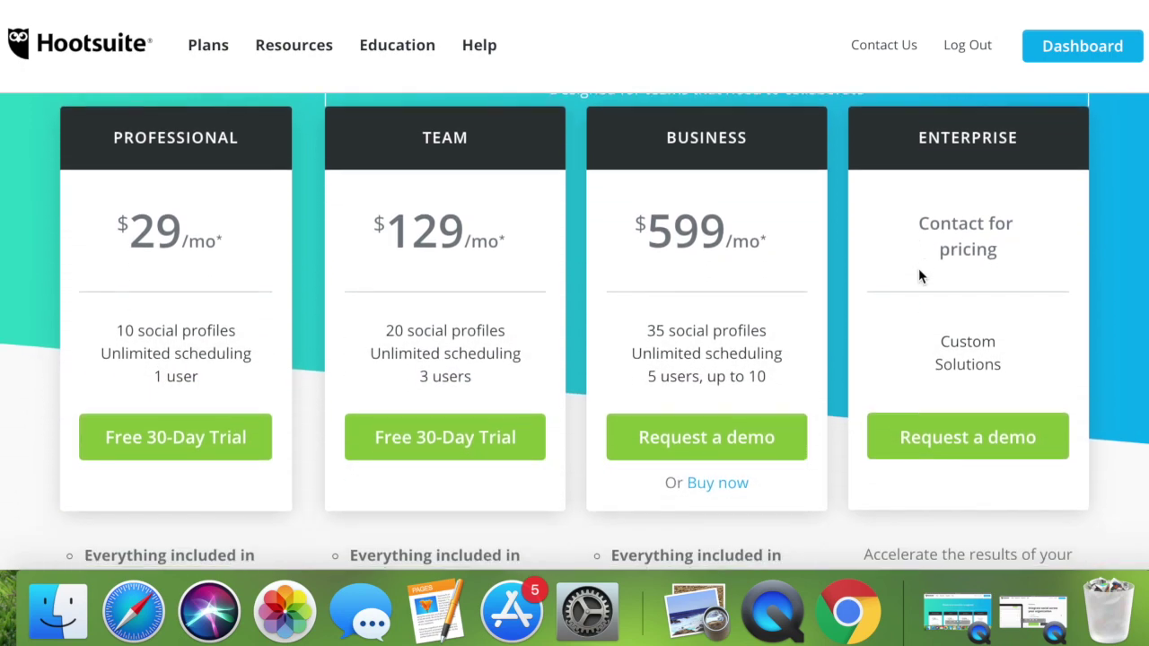
pyautogui.scroll(-2, 918, 270)
pyautogui.scroll(5, 918, 270)
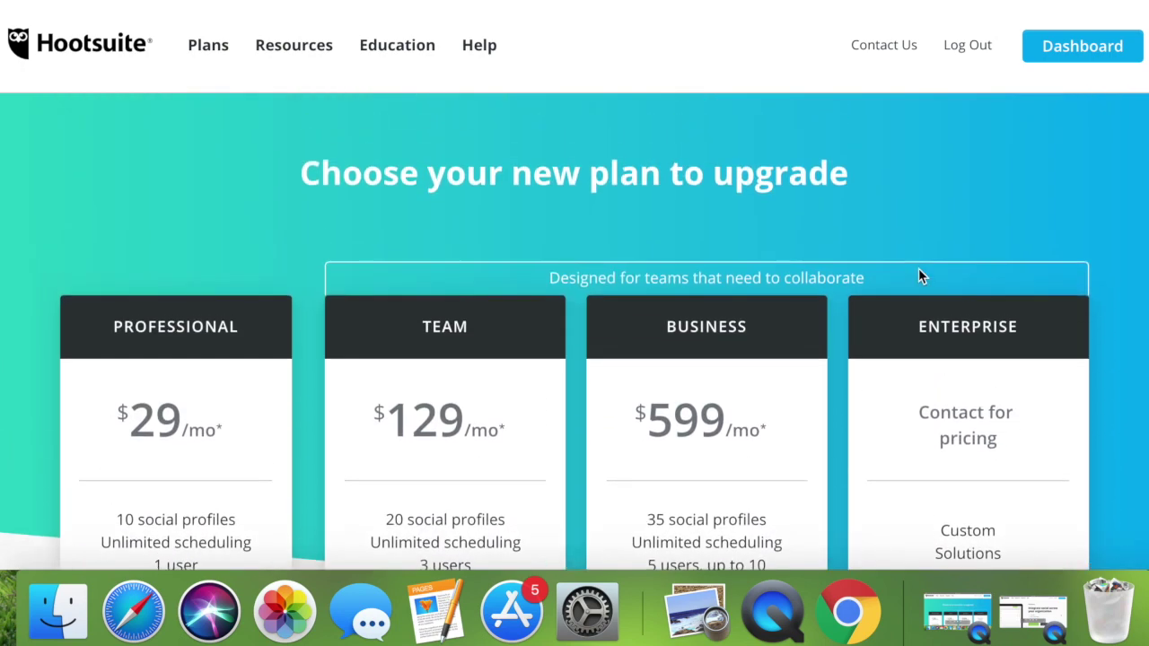
pyautogui.scroll(-4, 918, 277)
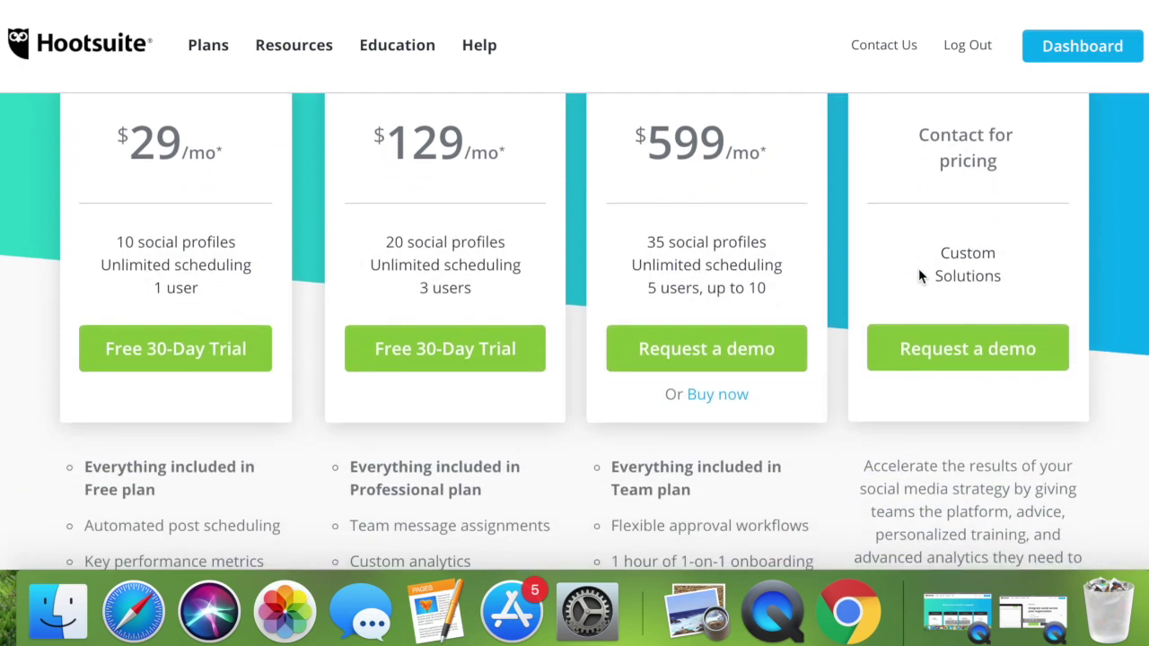
pyautogui.scroll(-1, 918, 276)
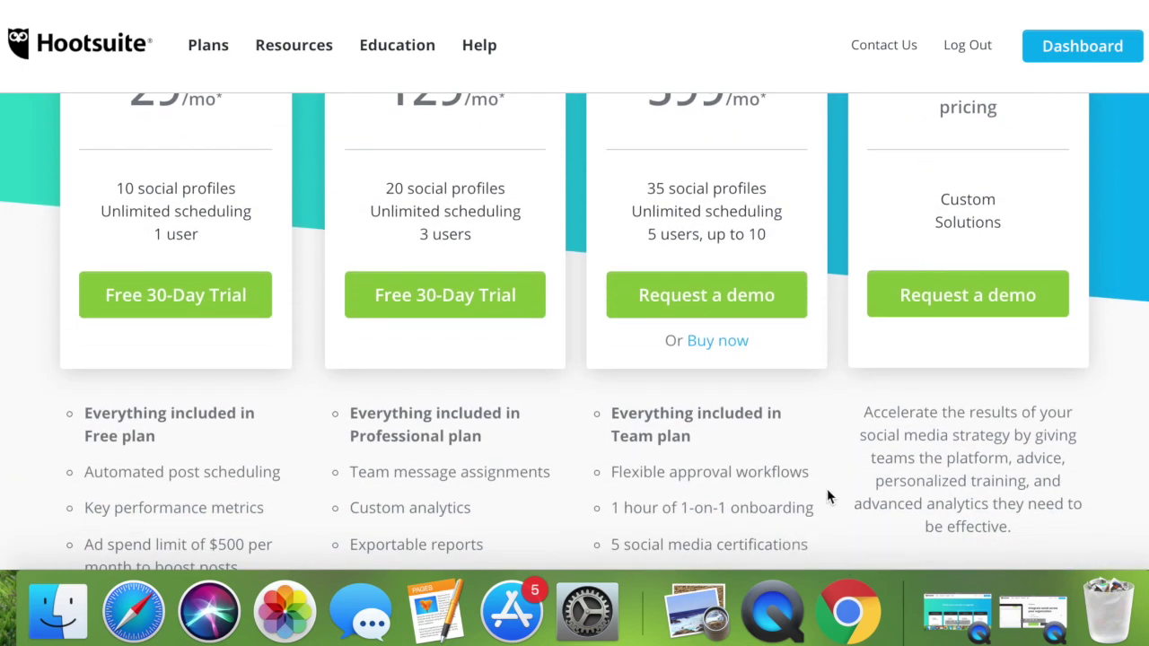
pyautogui.scroll(5, 827, 480)
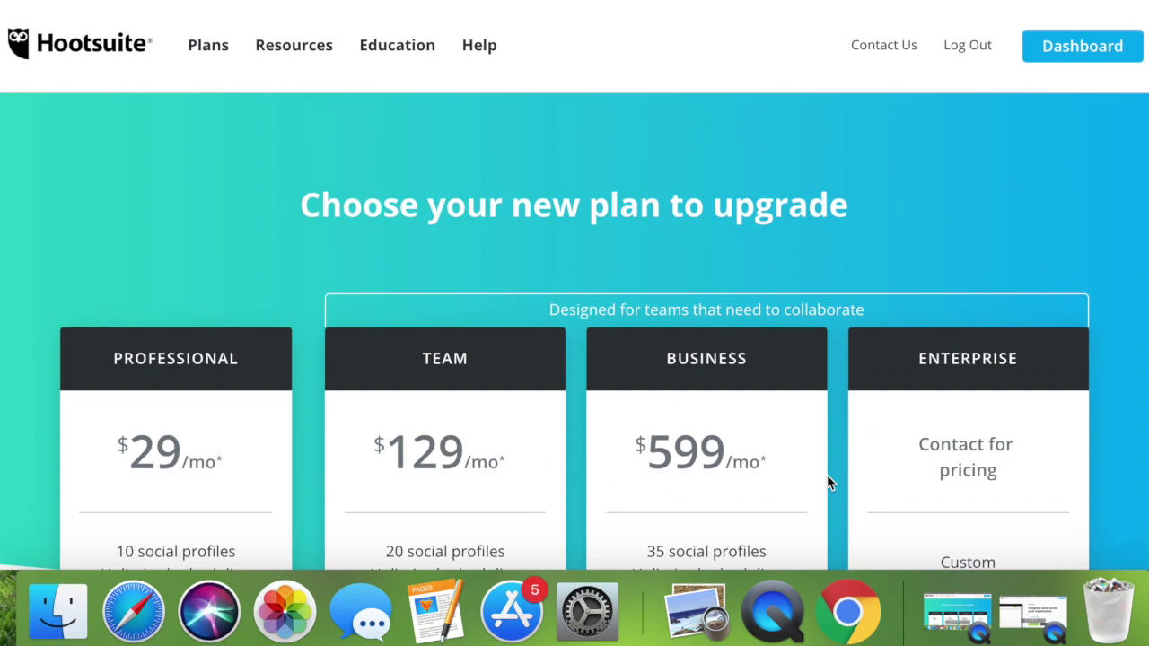
pyautogui.scroll(-1, 826, 474)
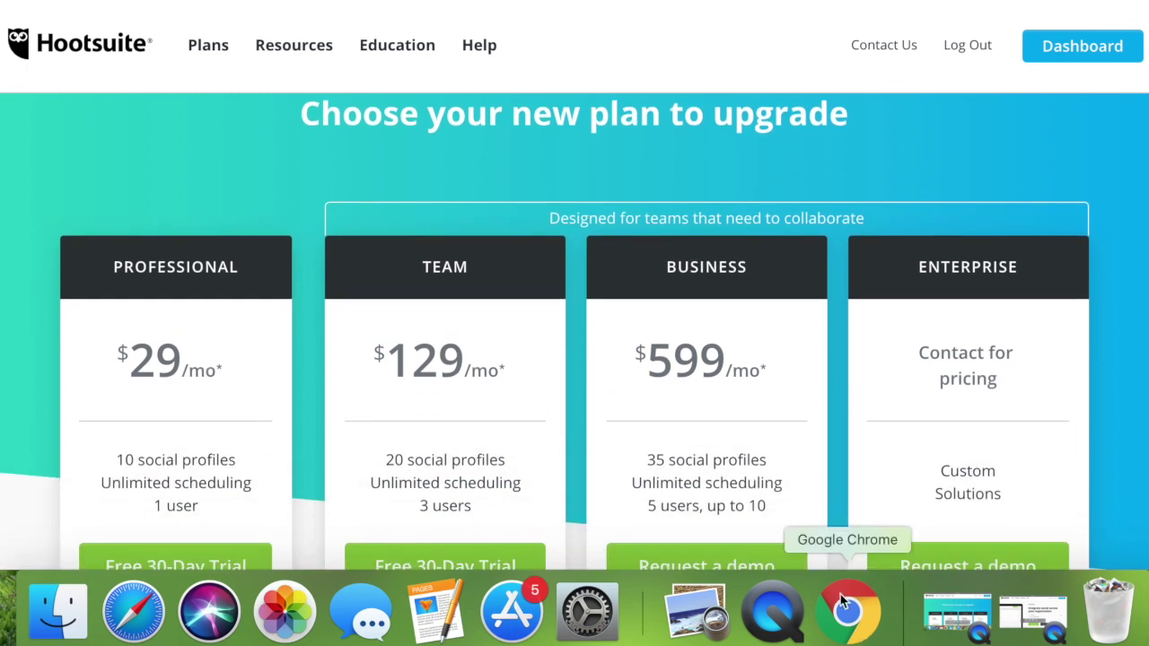
# Open an incognito browser window, search for "hootsuite" and open the official Hootsuite website.
pyautogui.rightClick(839, 601)
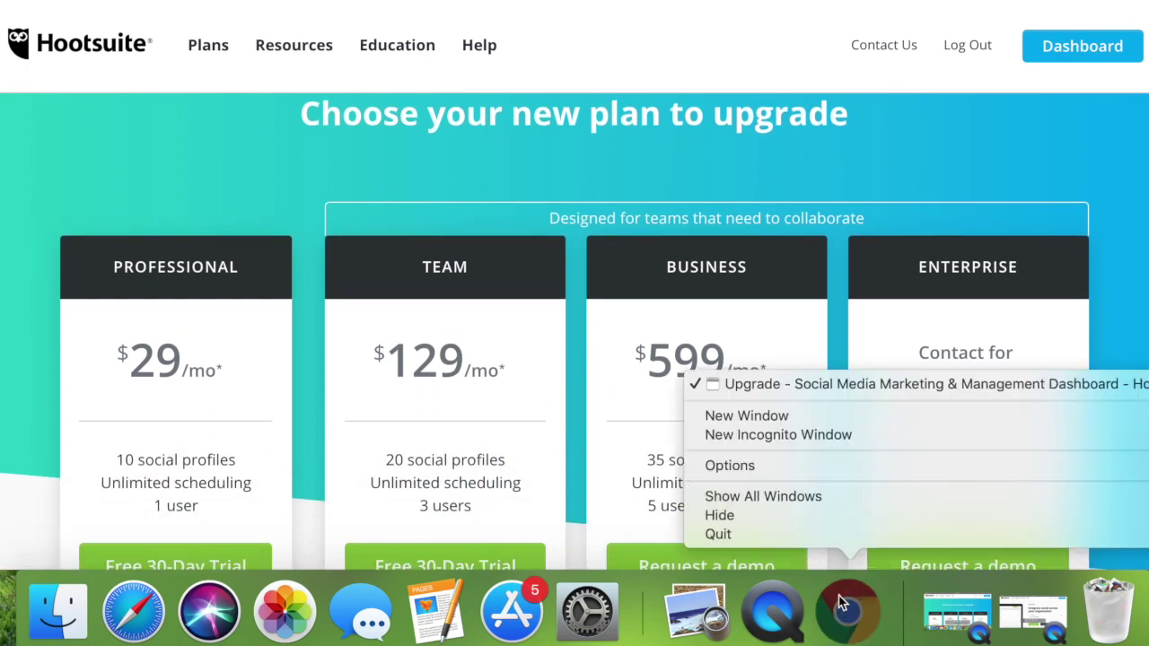
pyautogui.click(742, 434)
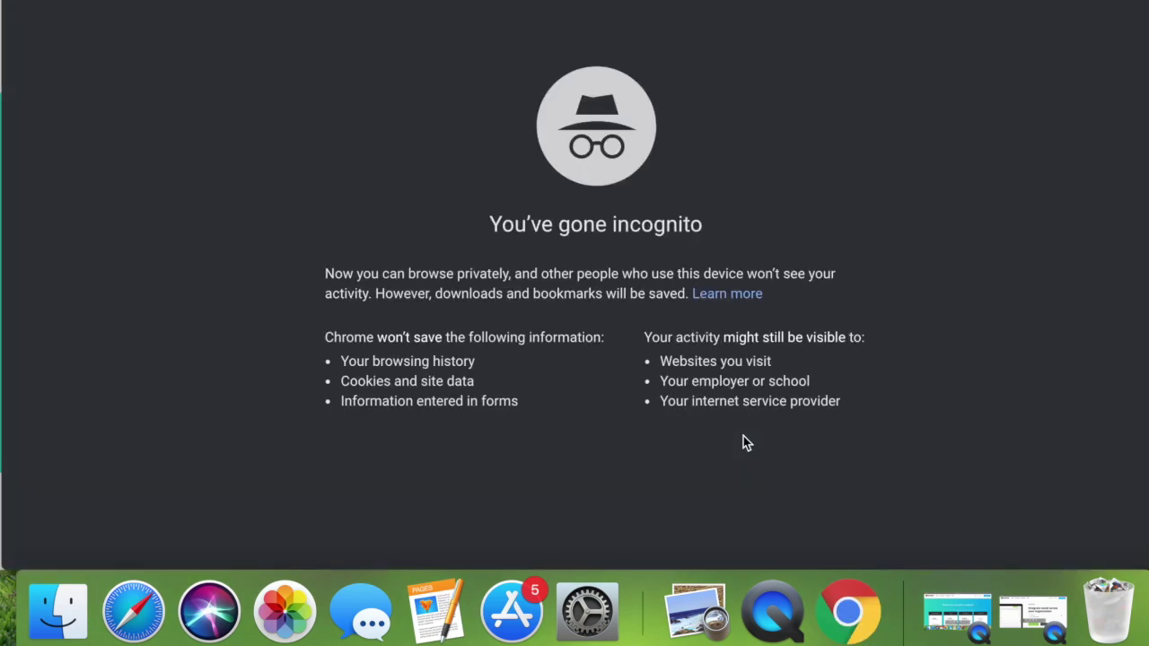
pyautogui.write('hootsui')
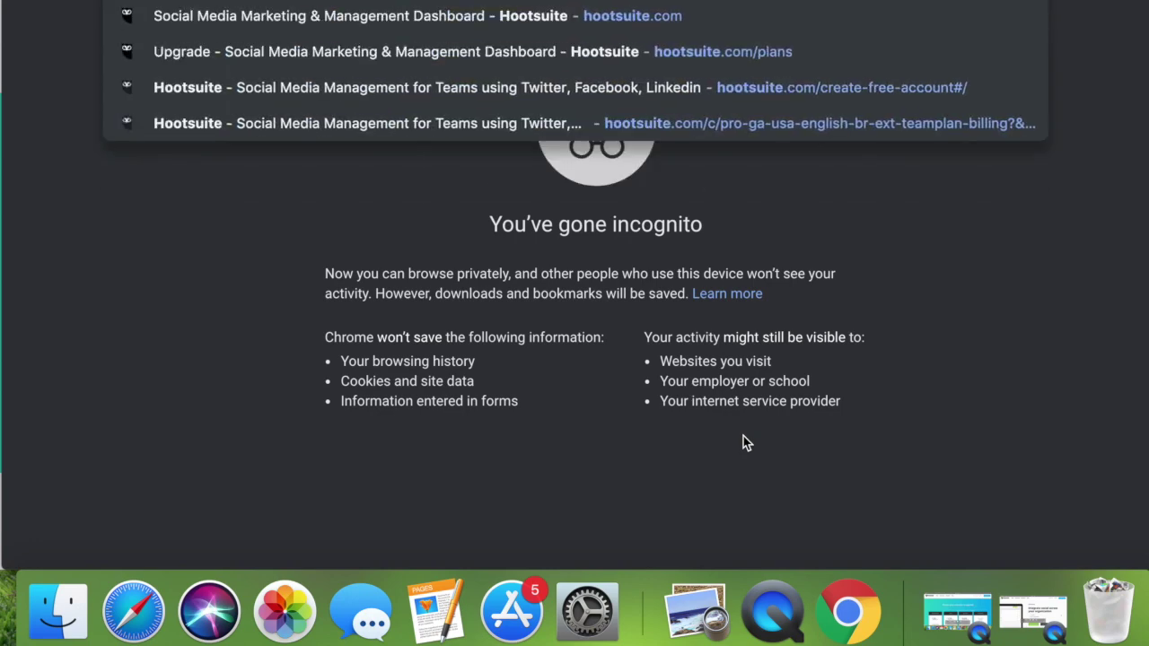
pyautogui.press('Return')
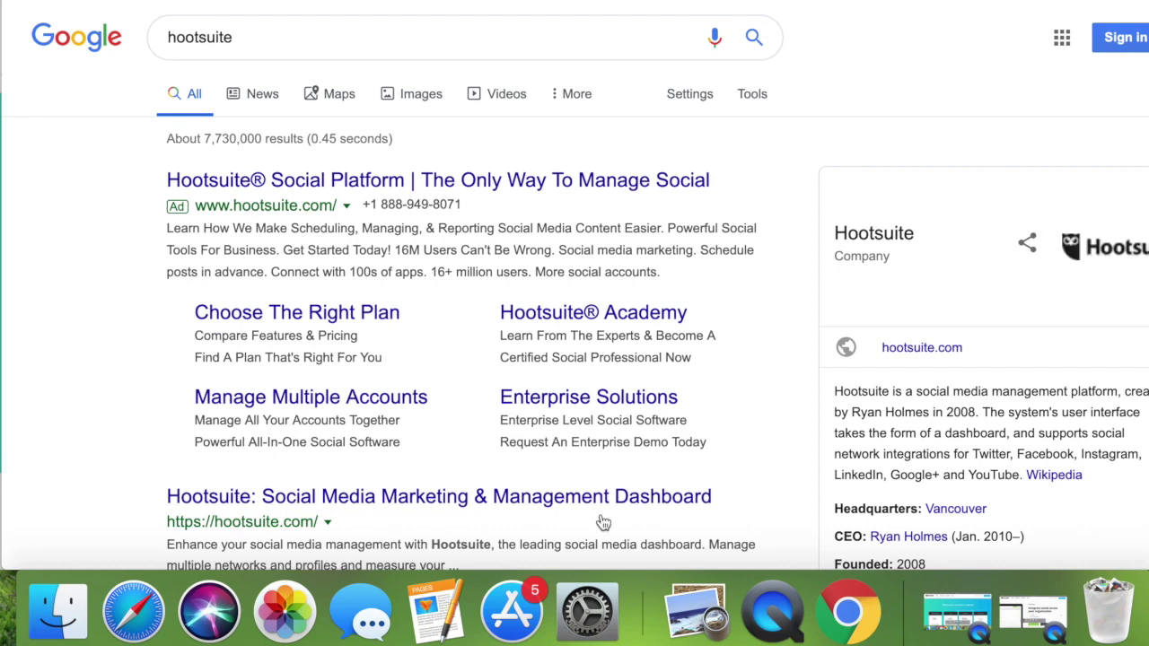
pyautogui.click(330, 496)
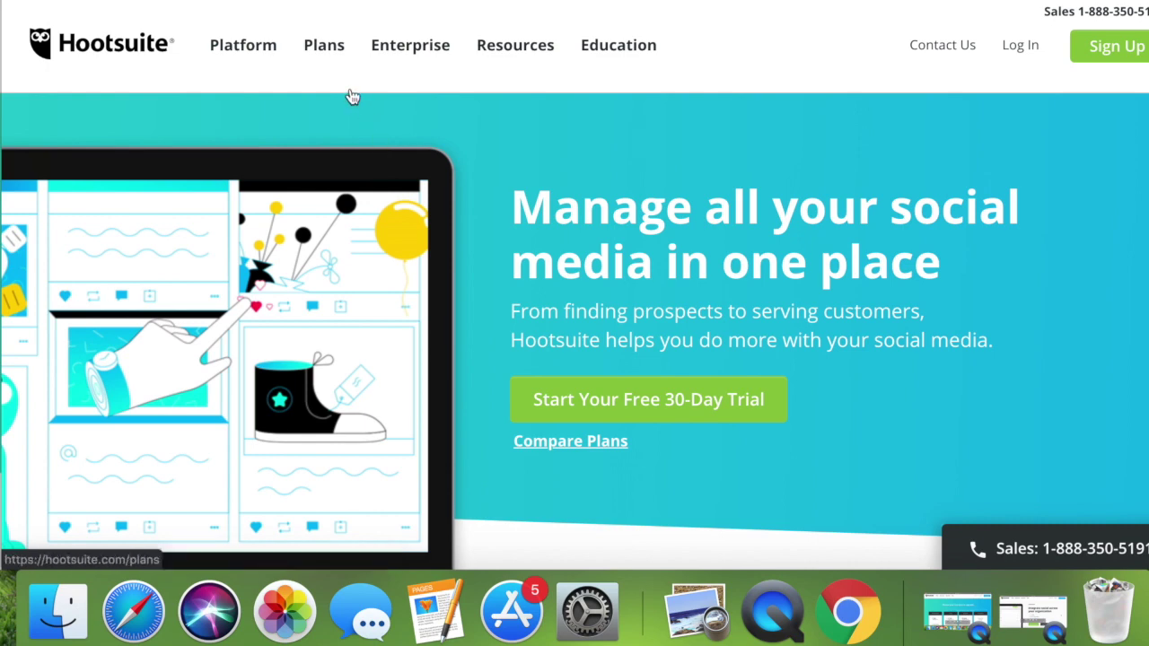
# Open the Hootsuite plans page and compare the prices and limits of the four paid plans.
pyautogui.moveTo(351, 93)
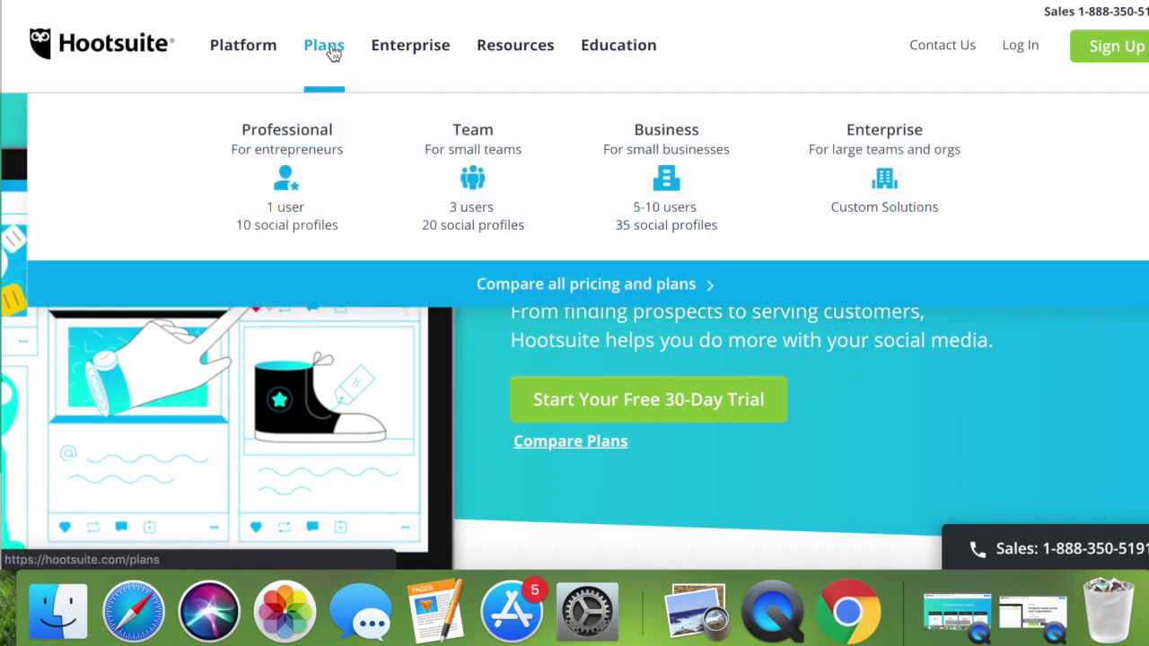
pyautogui.click(332, 54)
pyautogui.moveTo(329, 51)
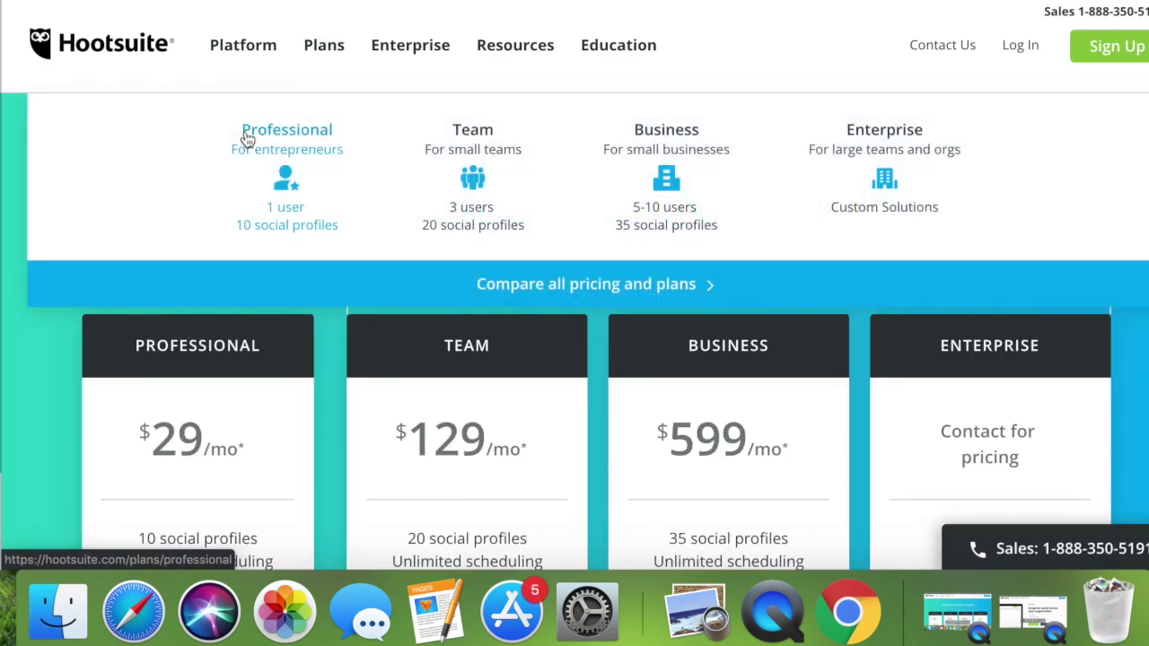
pyautogui.scroll(-2, 248, 139)
pyautogui.scroll(-1, 71, 344)
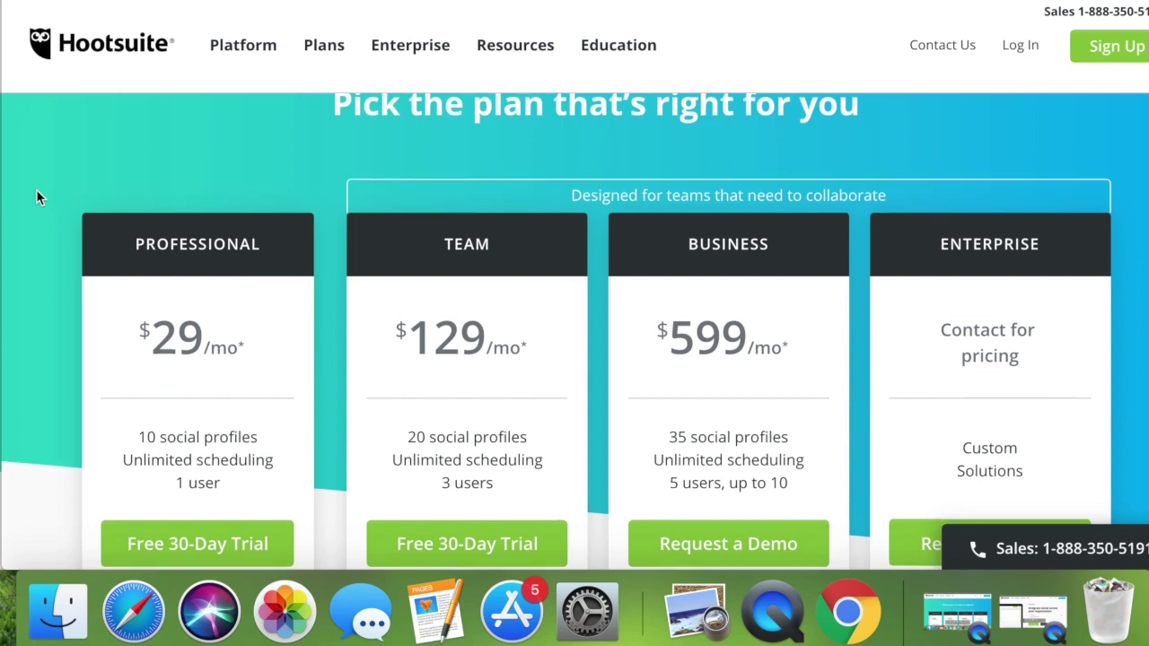
pyautogui.scroll(-5, 35, 197)
pyautogui.scroll(4, 36, 196)
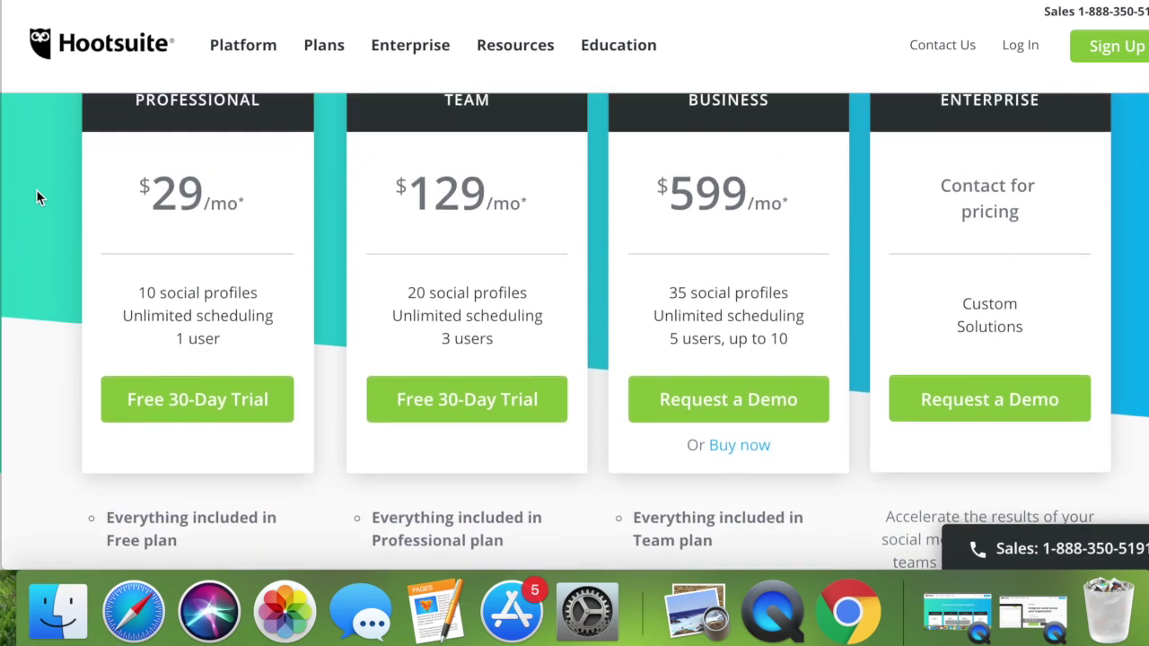
pyautogui.scroll(-5, 36, 197)
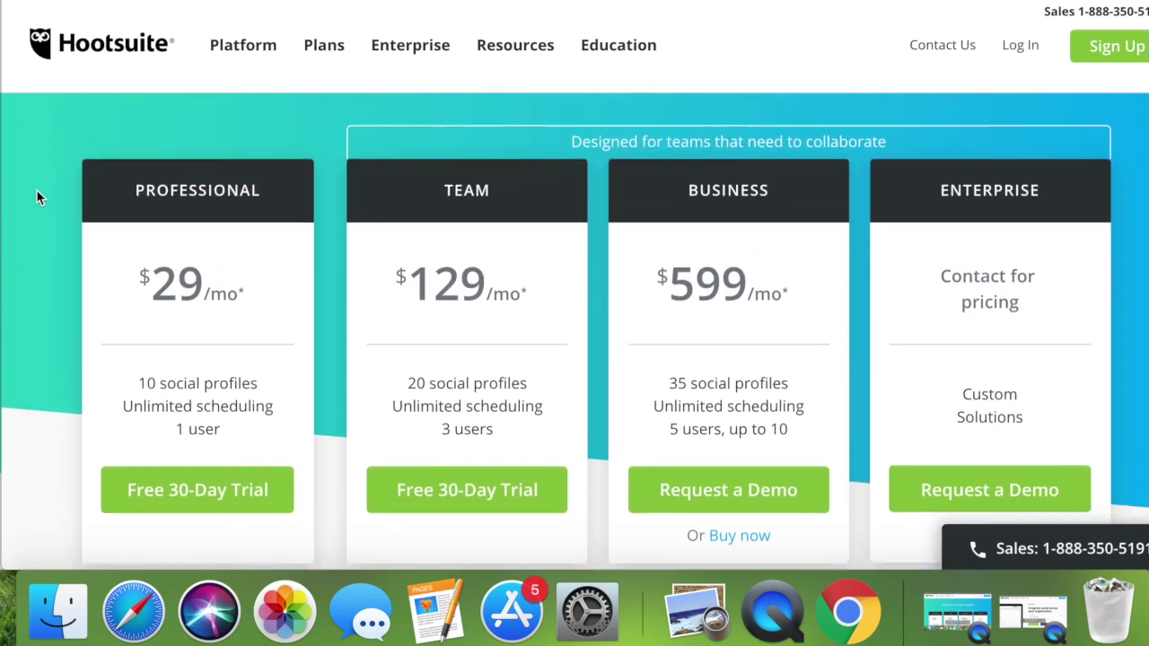
# Open the sign-up form for the limited Free plan and look through its fields.
pyautogui.scroll(-12, 37, 197)
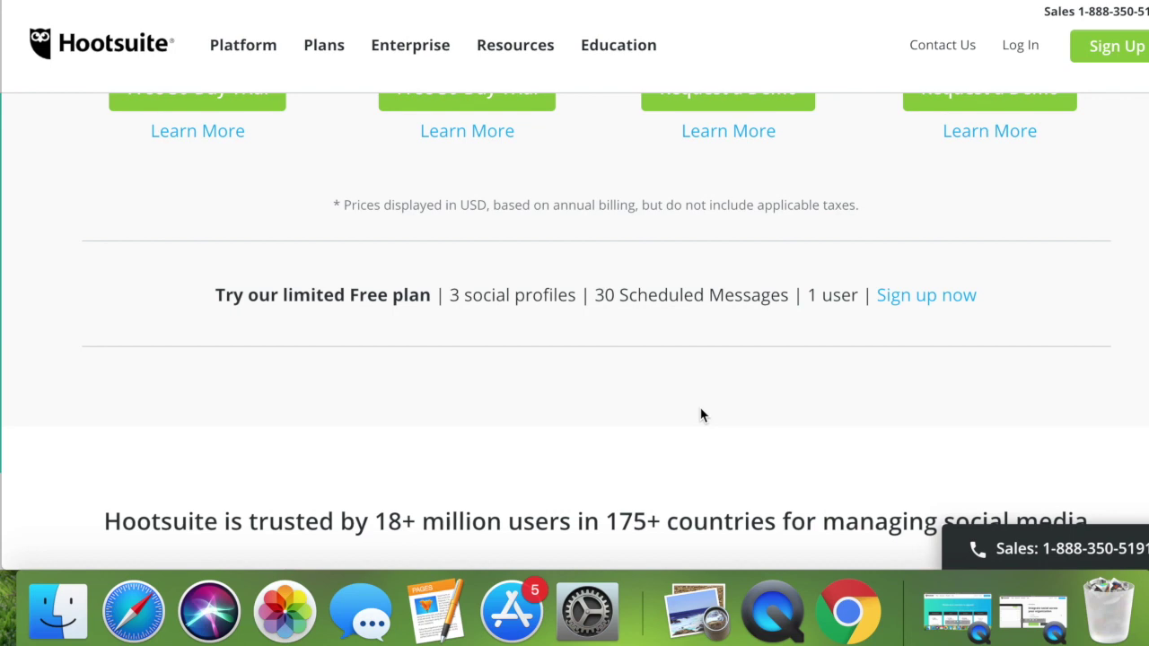
pyautogui.click(908, 306)
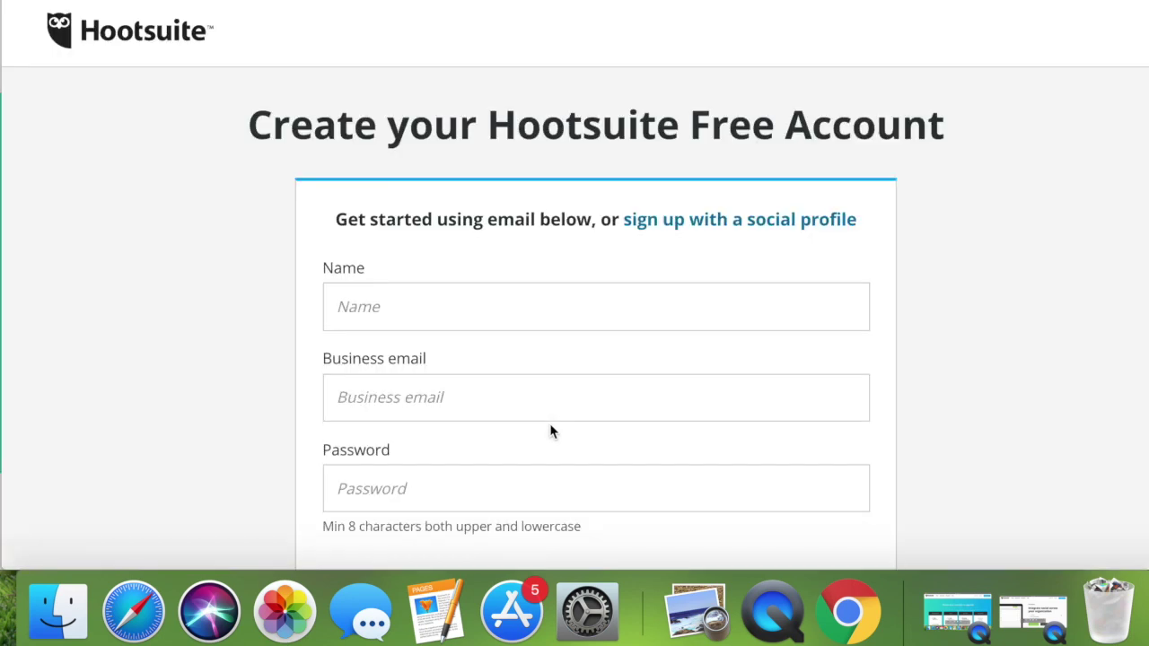
pyautogui.scroll(-3, 846, 380)
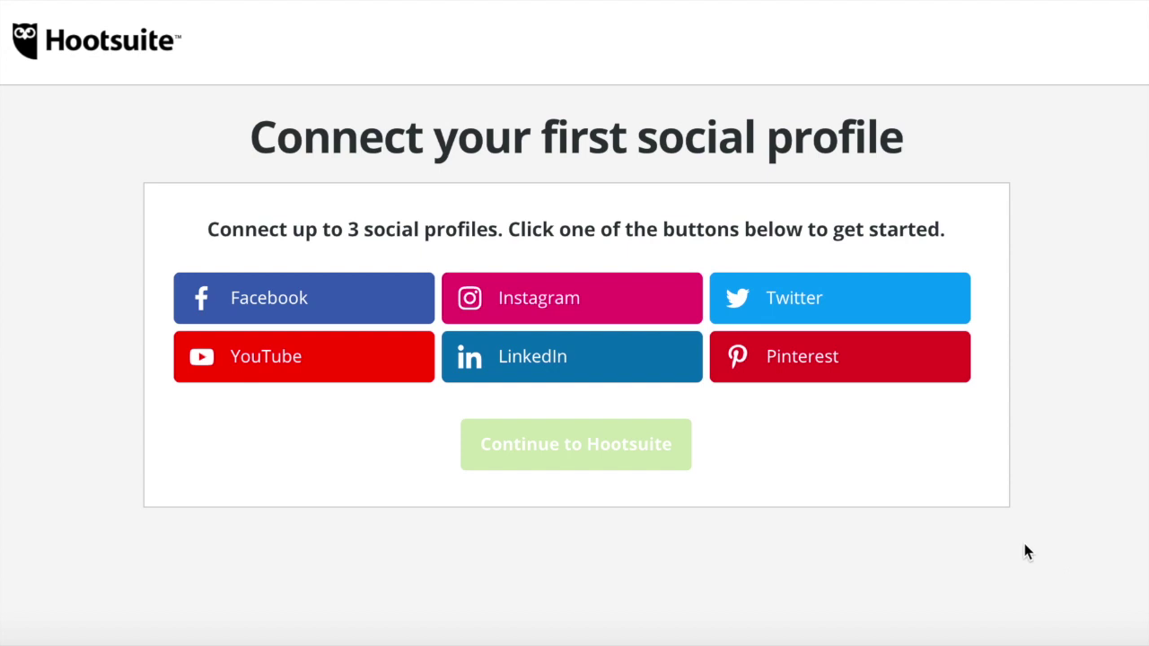
# Connect an Instagram profile, switching from the suggested account to the business account and logging in with its saved credentials.
pyautogui.click(539, 297)
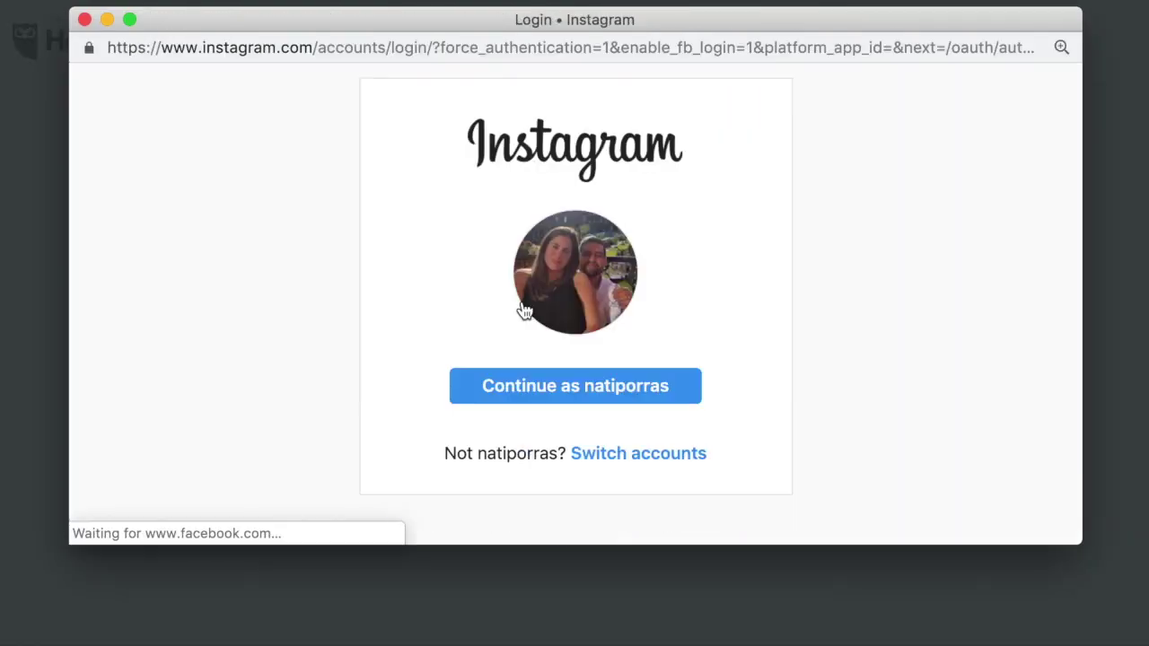
pyautogui.scroll(-3, 646, 418)
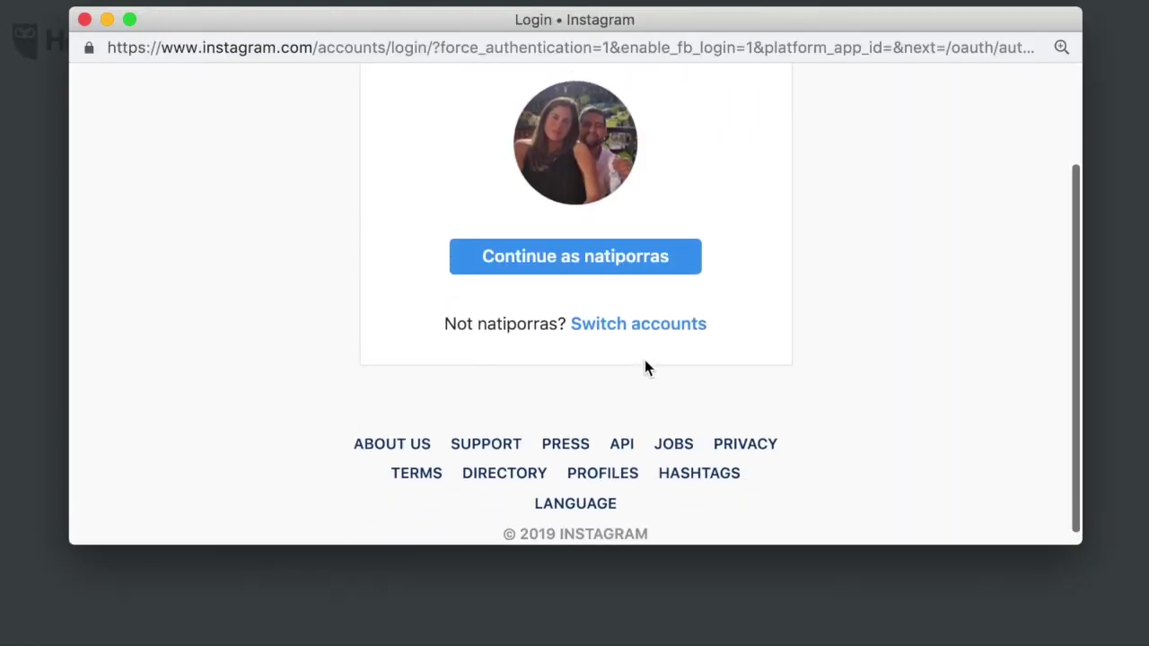
pyautogui.scroll(2, 644, 368)
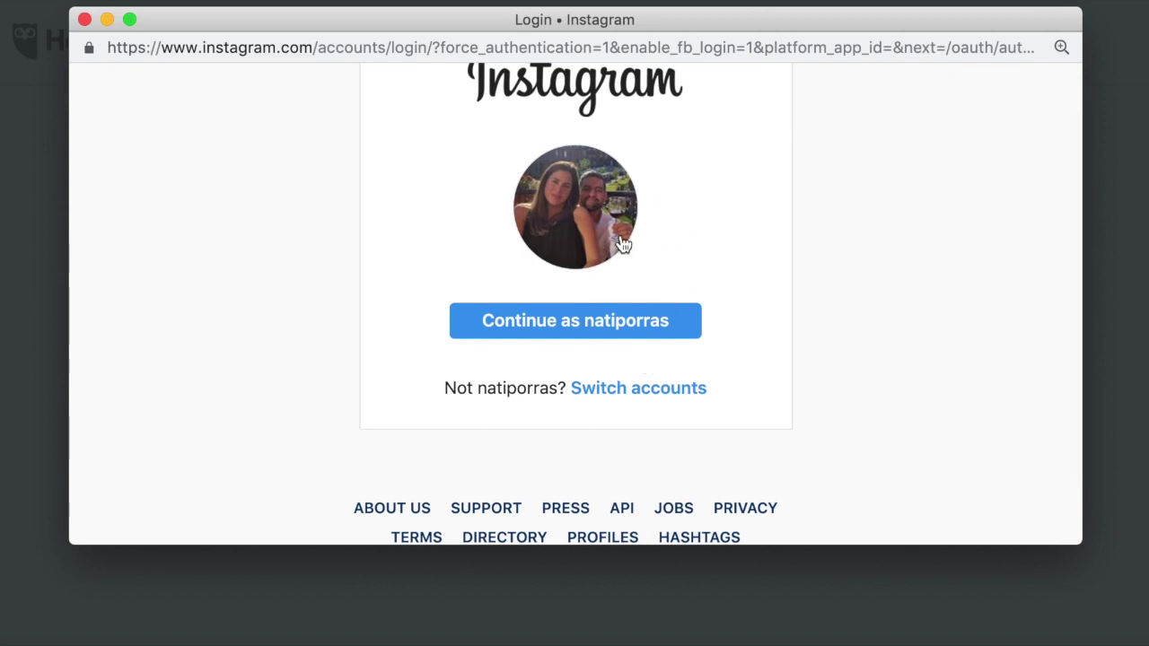
pyautogui.click(648, 388)
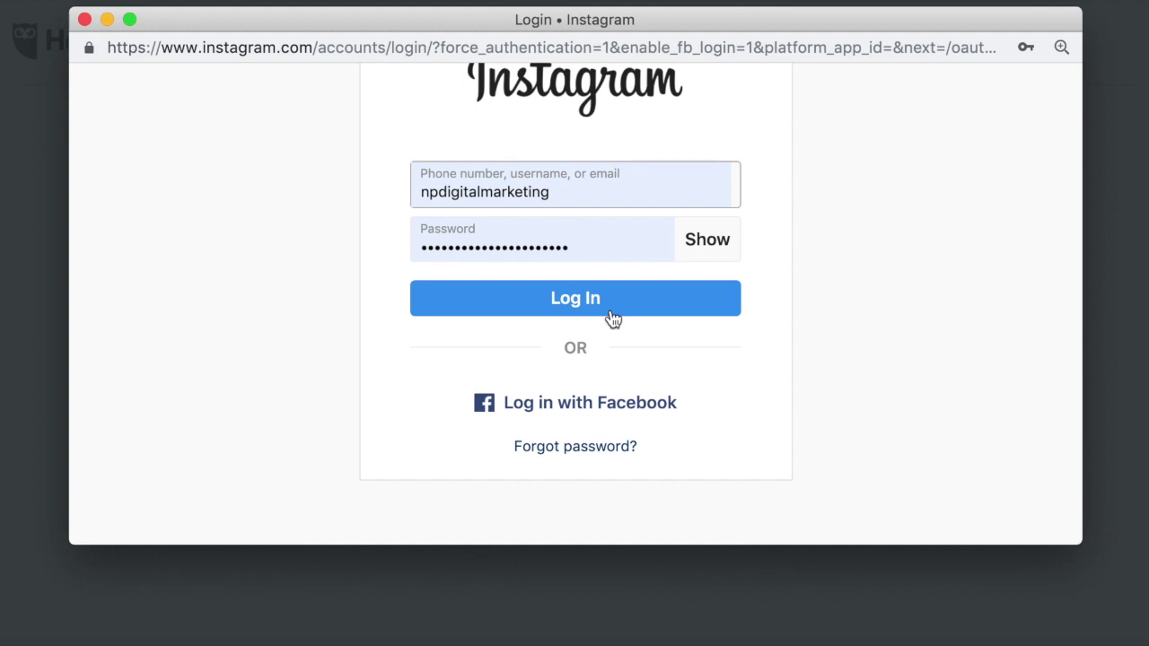
pyautogui.scroll(1, 611, 371)
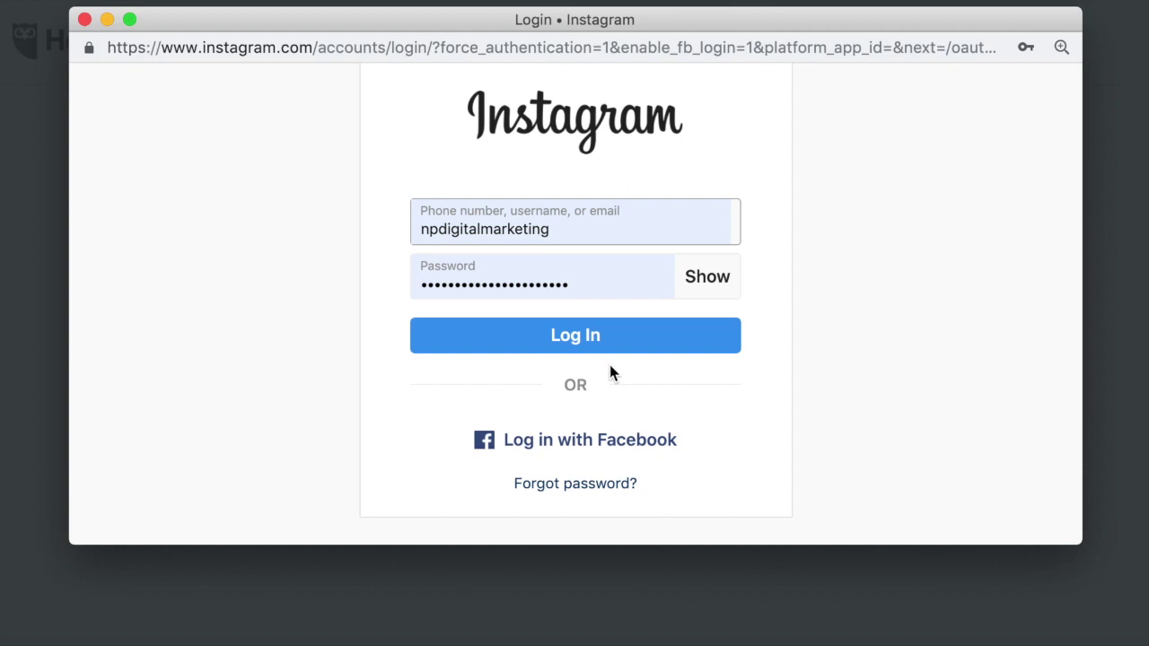
pyautogui.click(568, 338)
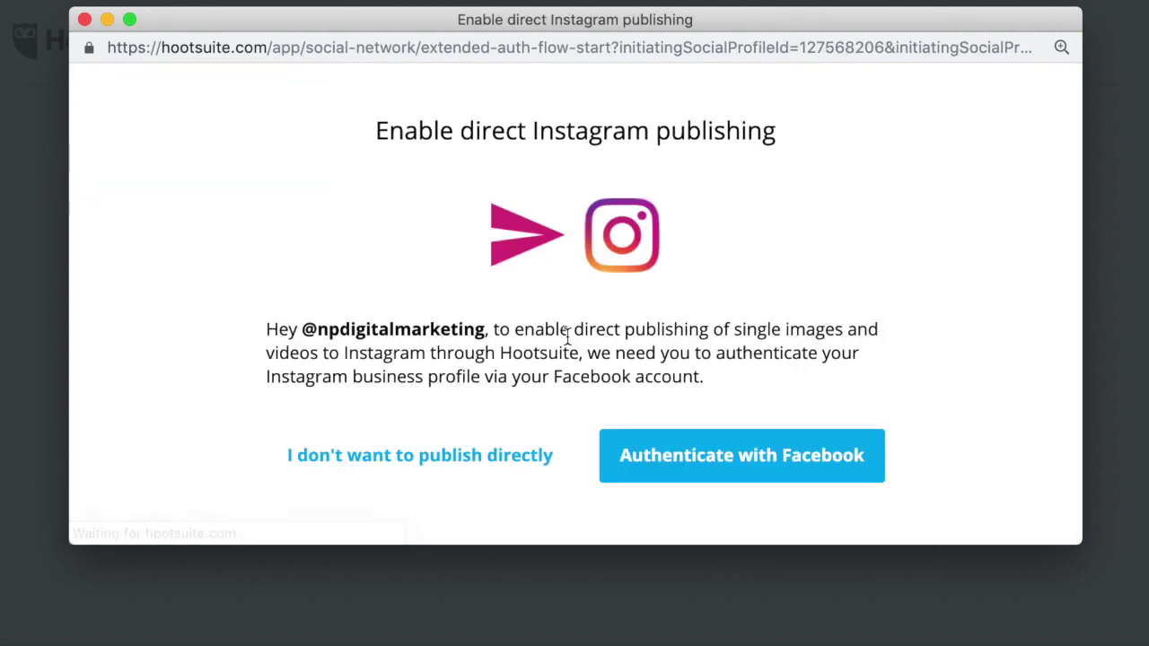
# Authenticate the Instagram business profile with Facebook for direct publishing, submitting the prefilled Facebook password.
pyautogui.scroll(-1, 567, 332)
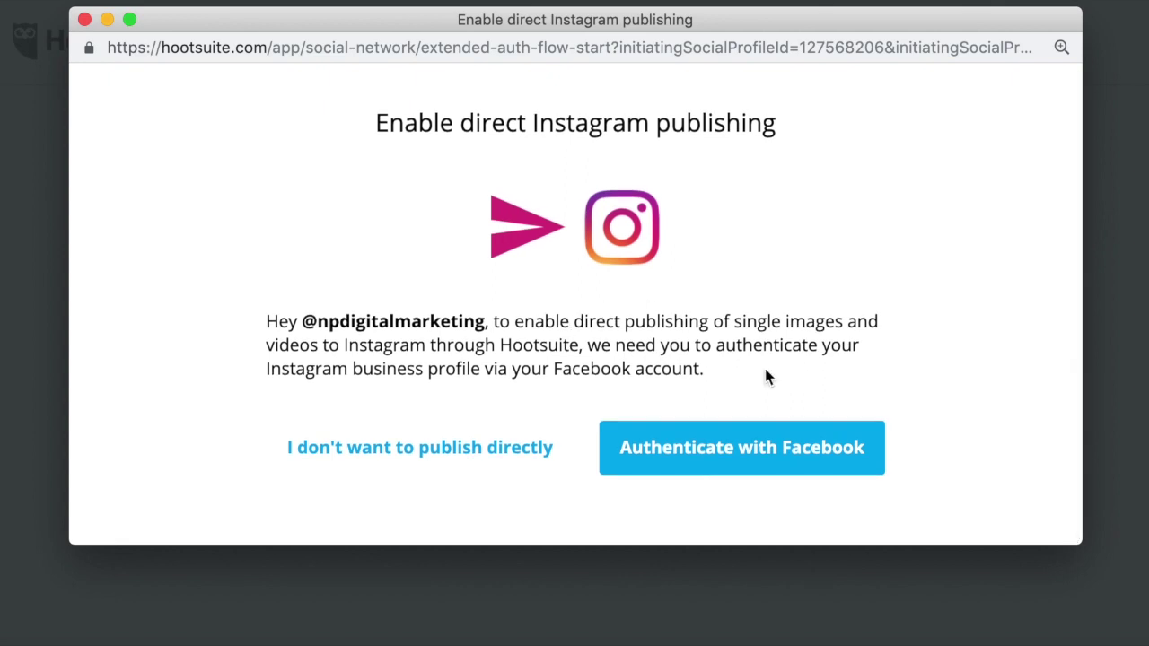
pyautogui.click(704, 455)
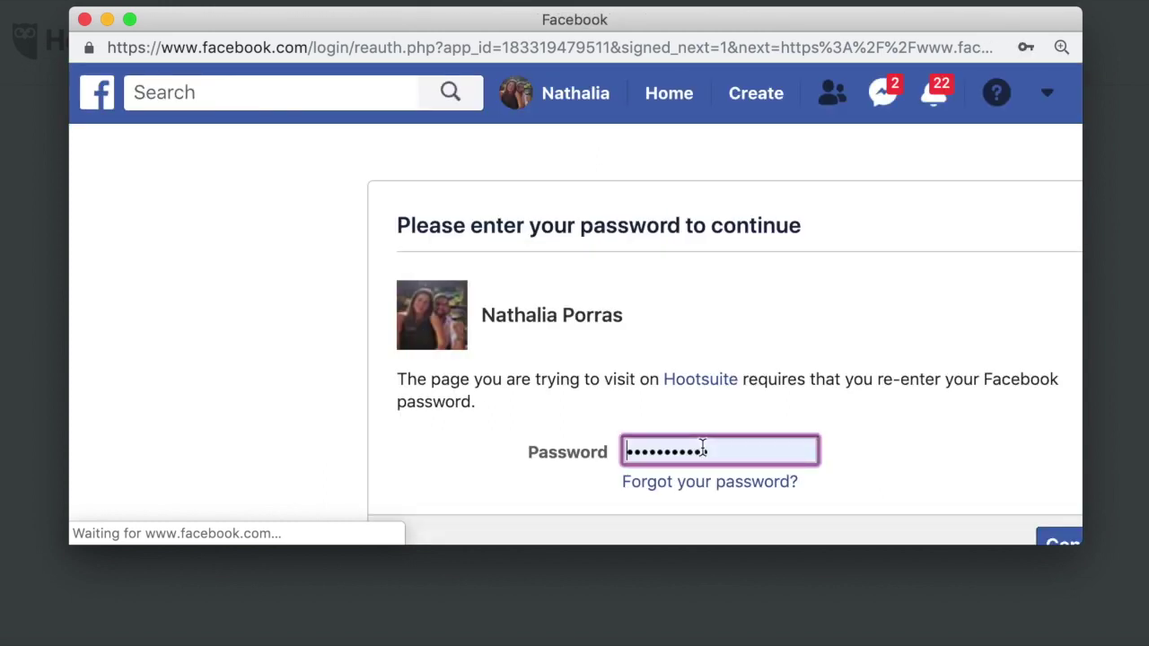
pyautogui.scroll(-3, 787, 357)
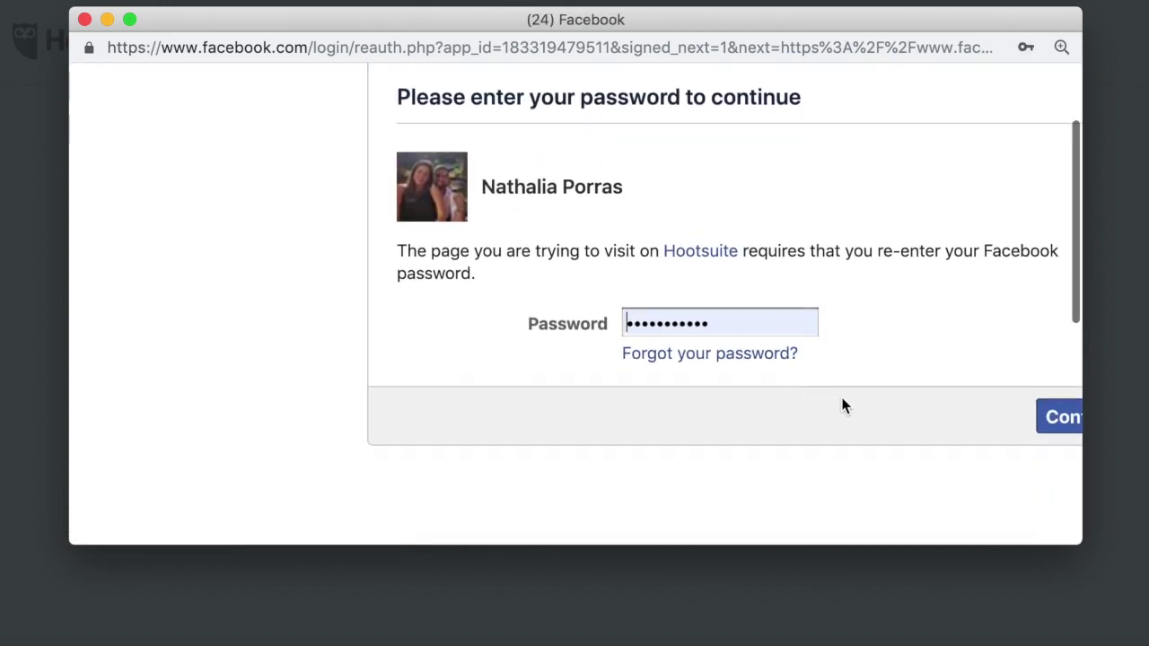
pyautogui.hscroll(3, 843, 399)
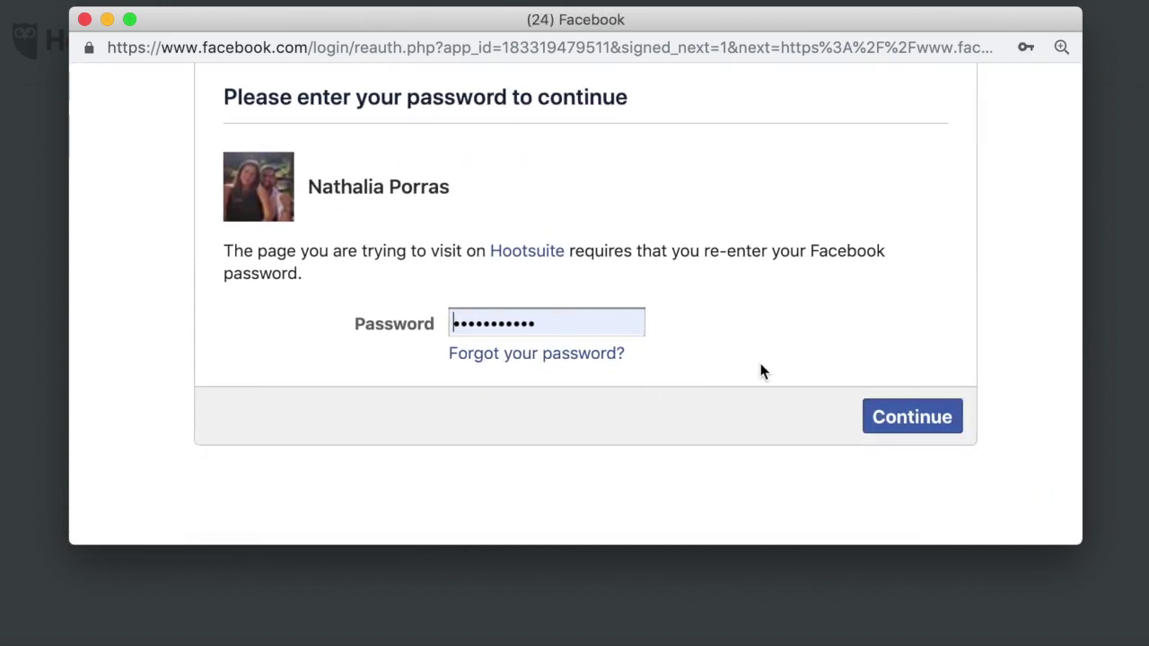
pyautogui.scroll(-1, 760, 371)
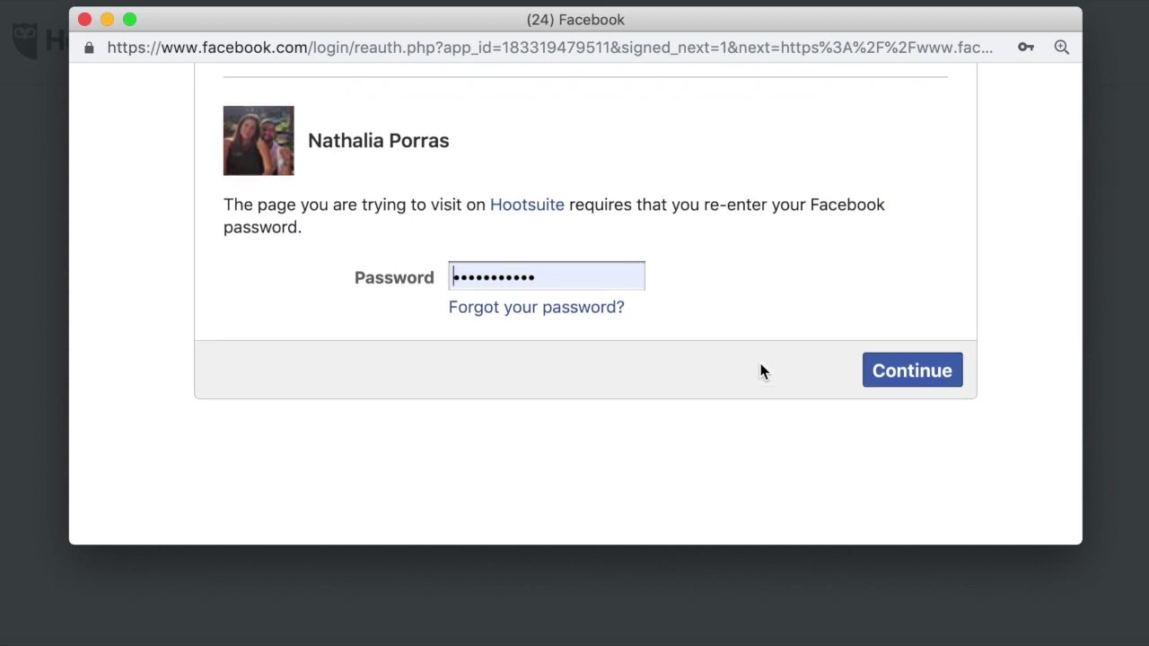
pyautogui.click(902, 375)
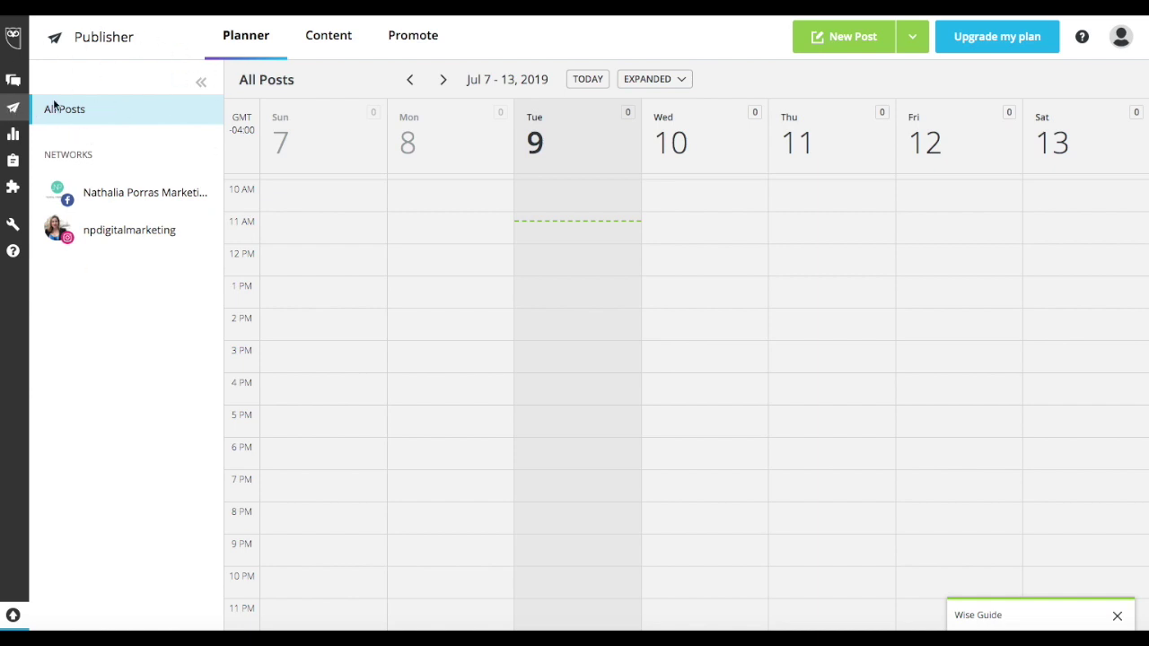
# Create a new post in Publisher and select both the Instagram business profile and the Facebook page as destinations.
pyautogui.click(16, 110)
pyautogui.click(844, 38)
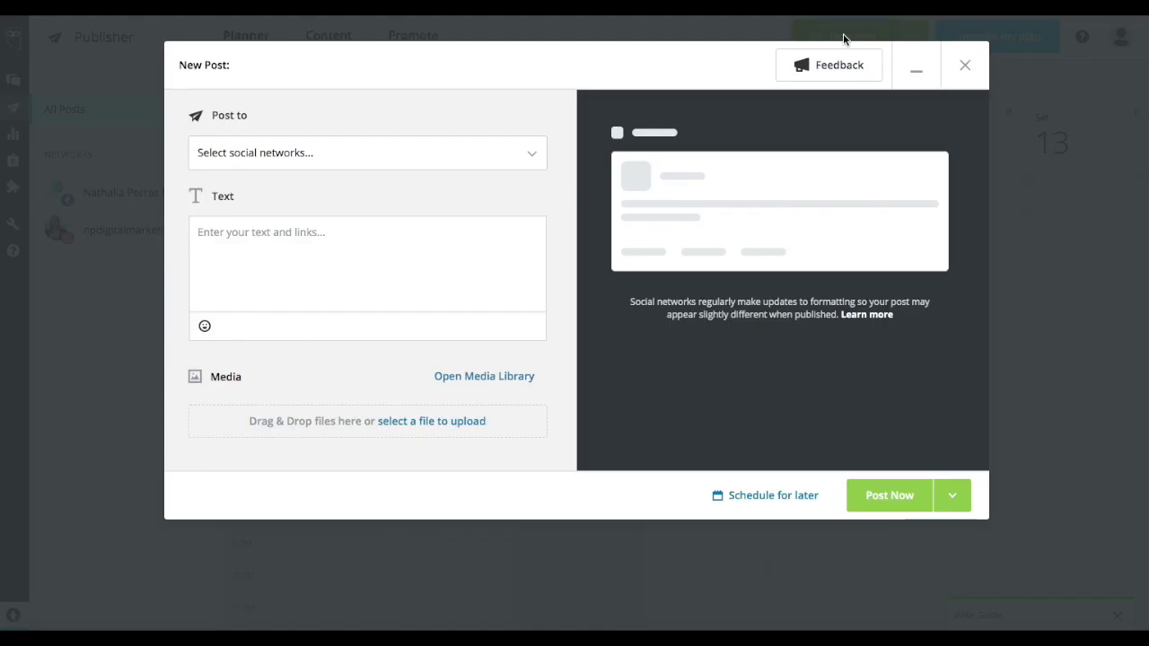
pyautogui.click(526, 157)
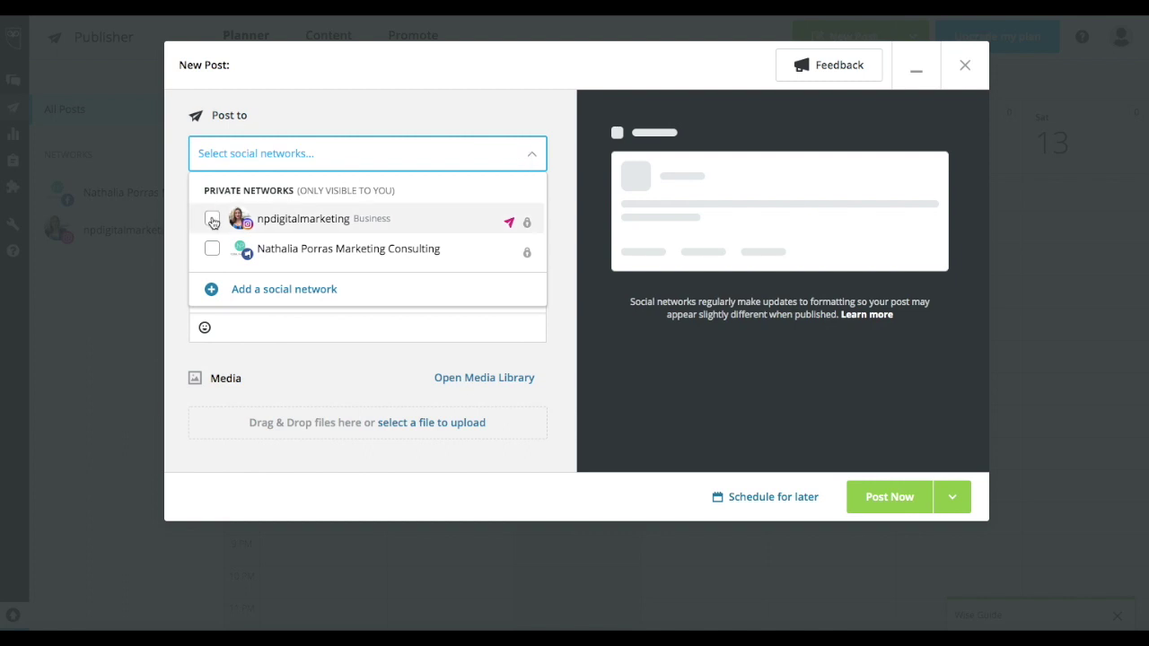
pyautogui.click(211, 221)
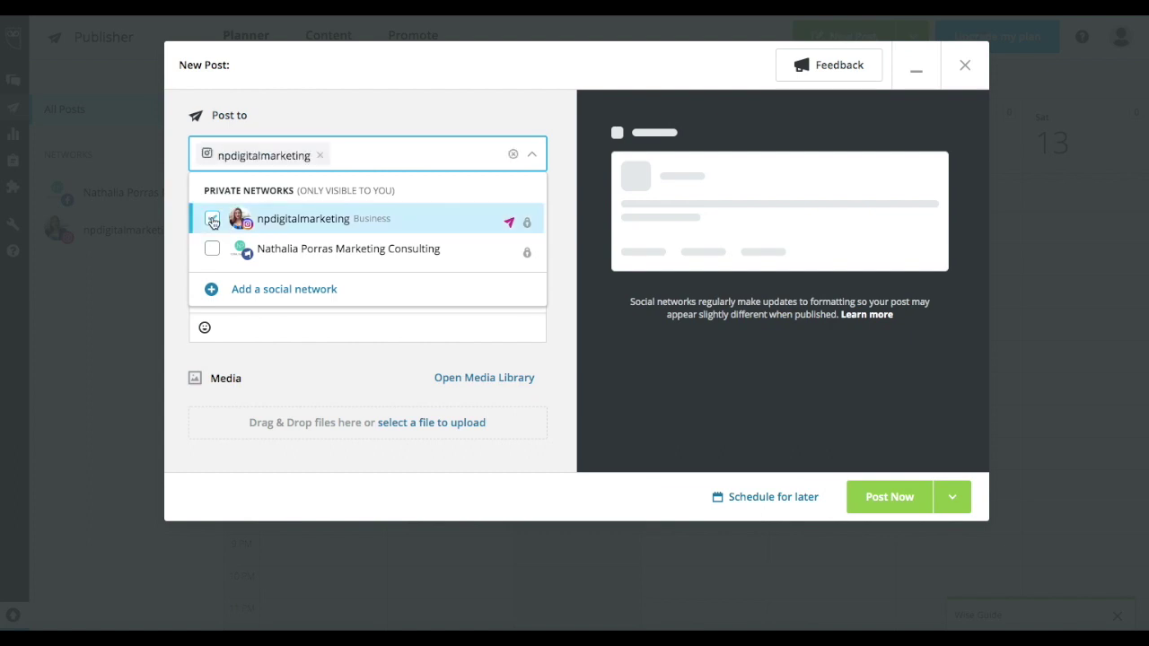
pyautogui.click(212, 249)
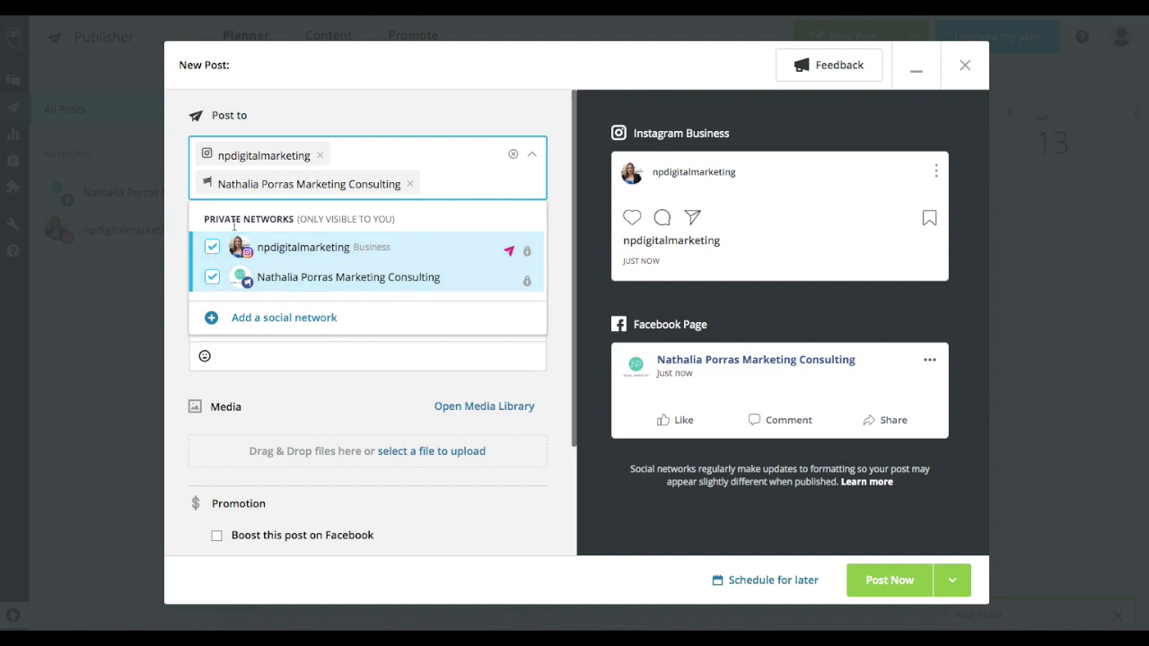
# Deselect the Instagram business profile as a destination and select it again alongside the Facebook page.
pyautogui.click(214, 249)
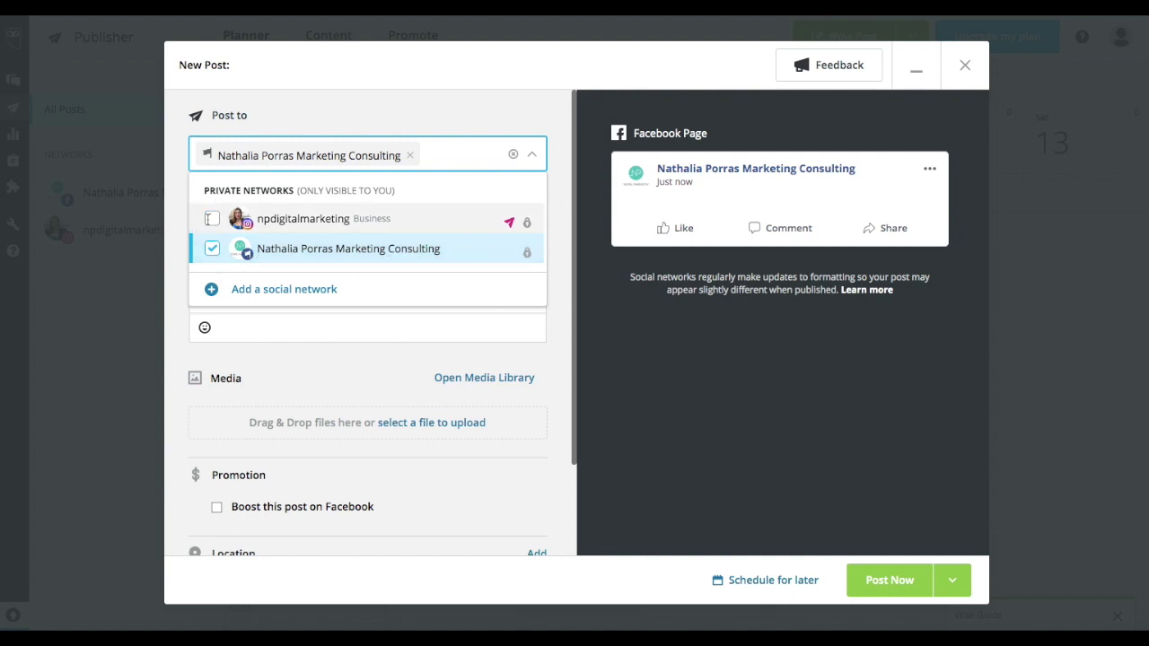
pyautogui.click(211, 218)
pyautogui.click(531, 154)
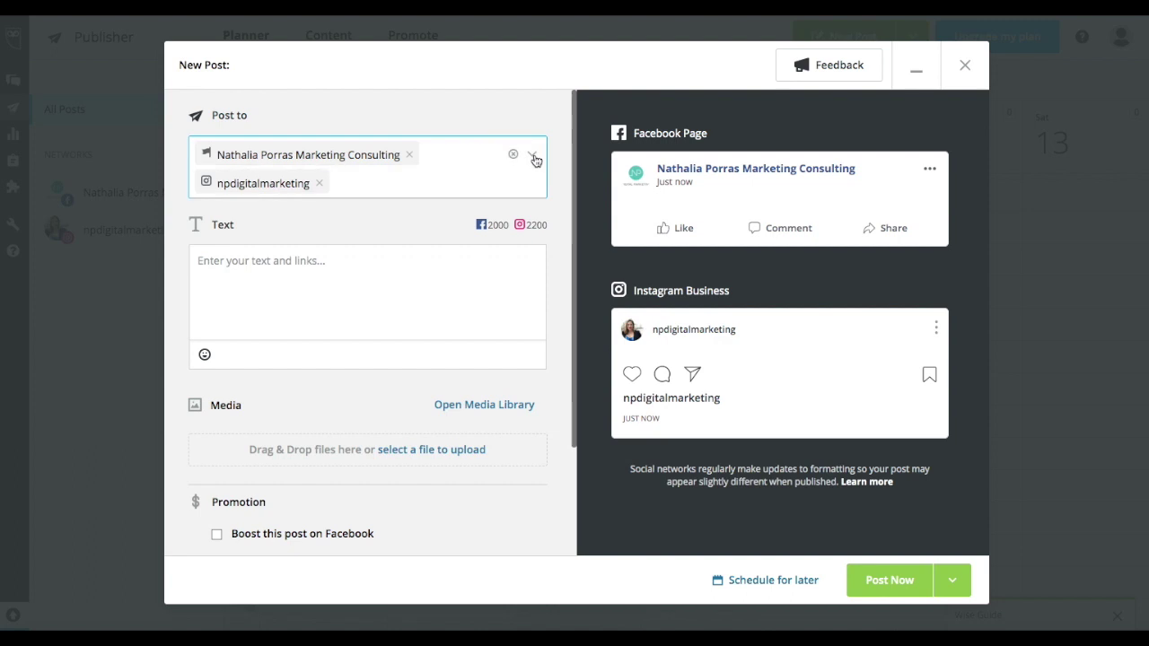
# Enter the post text beginning "Make oral-care part of your morning routine!", with the brushing, flossing and rinsing advice and hashtags from #BrushYourTeeth to #Floss.
pyautogui.click(303, 261)
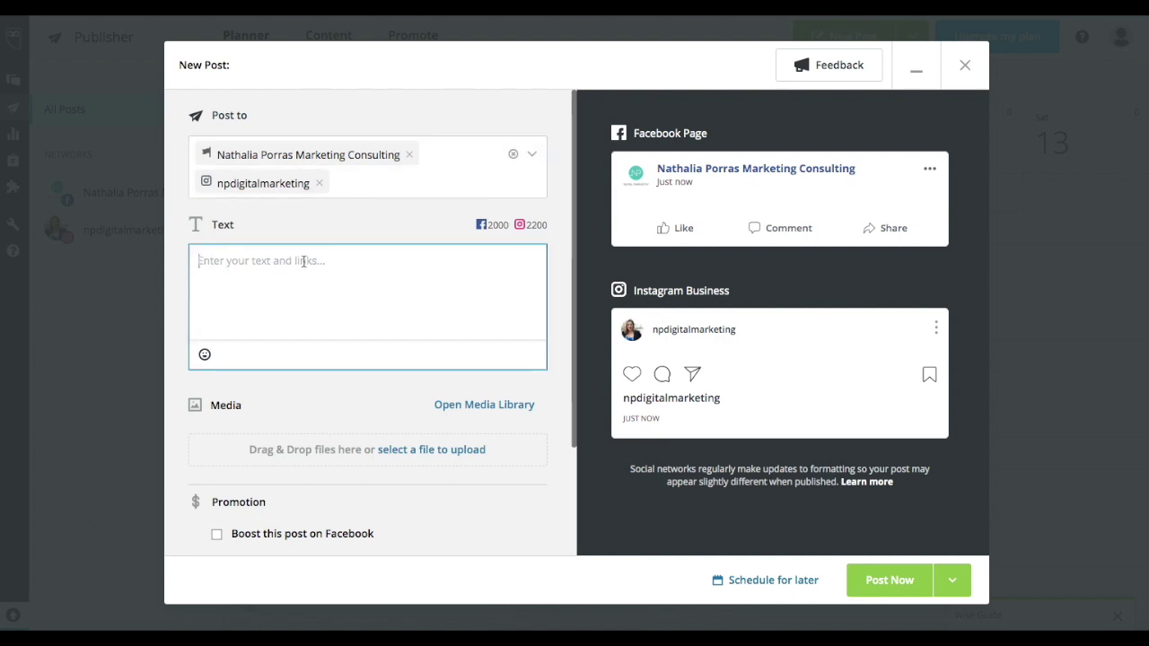
pyautogui.write('Make oral-care part of your morning routine! A healthy morning routine includes brushing, flossing and rinsing daily - This removes bacteria from the teeth and prevents them from creating enamel-eating acid when exposed to food.   #BrushYourTeeth #Brush #Rinse #Wash #MorningRoutine #OralCare #Toothbrush #Mouthwash #Floss')
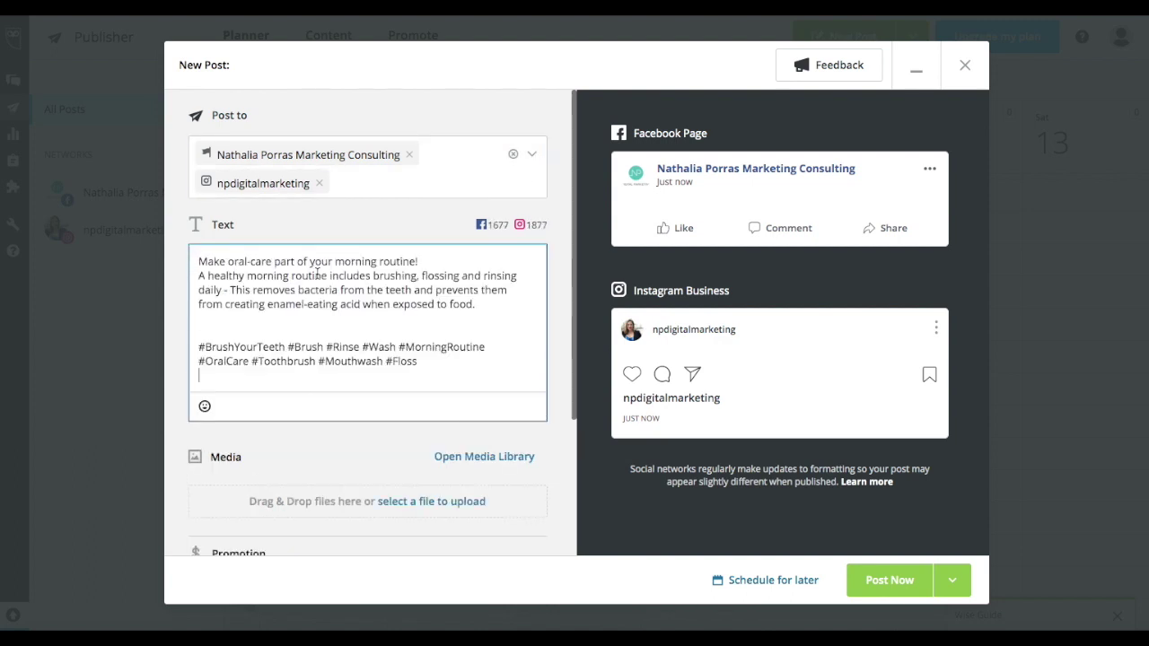
pyautogui.scroll(-1, 249, 325)
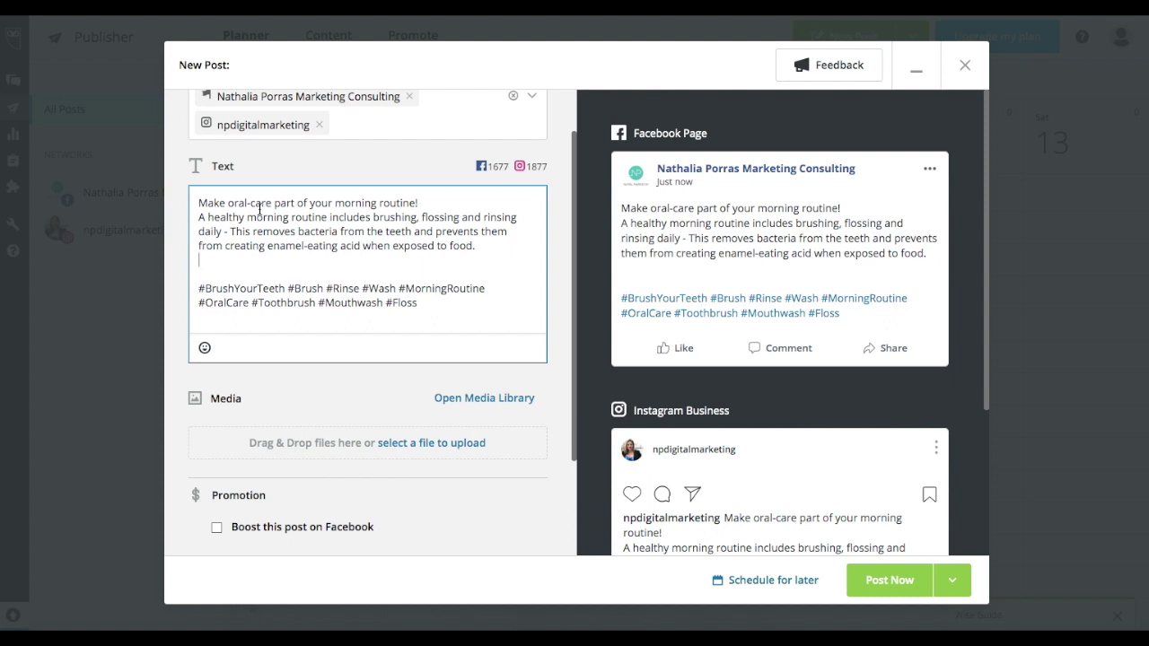
# Upload Image 3.jpg as the post's media and check the Facebook preview.
pyautogui.scroll(-3, 260, 206)
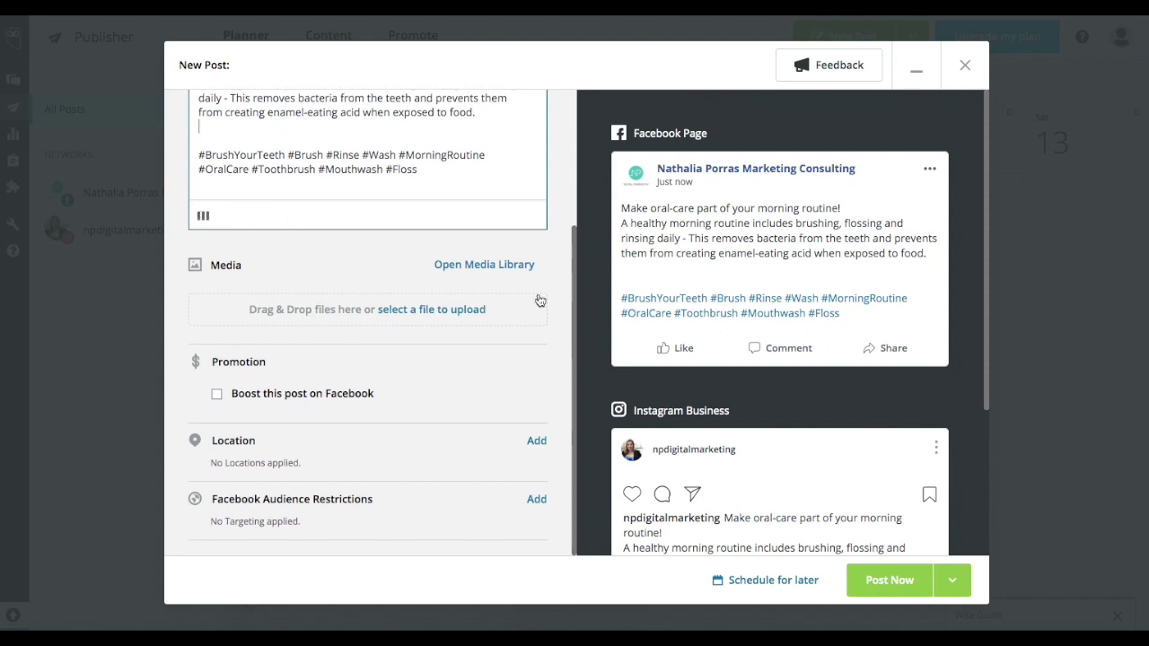
pyautogui.click(426, 306)
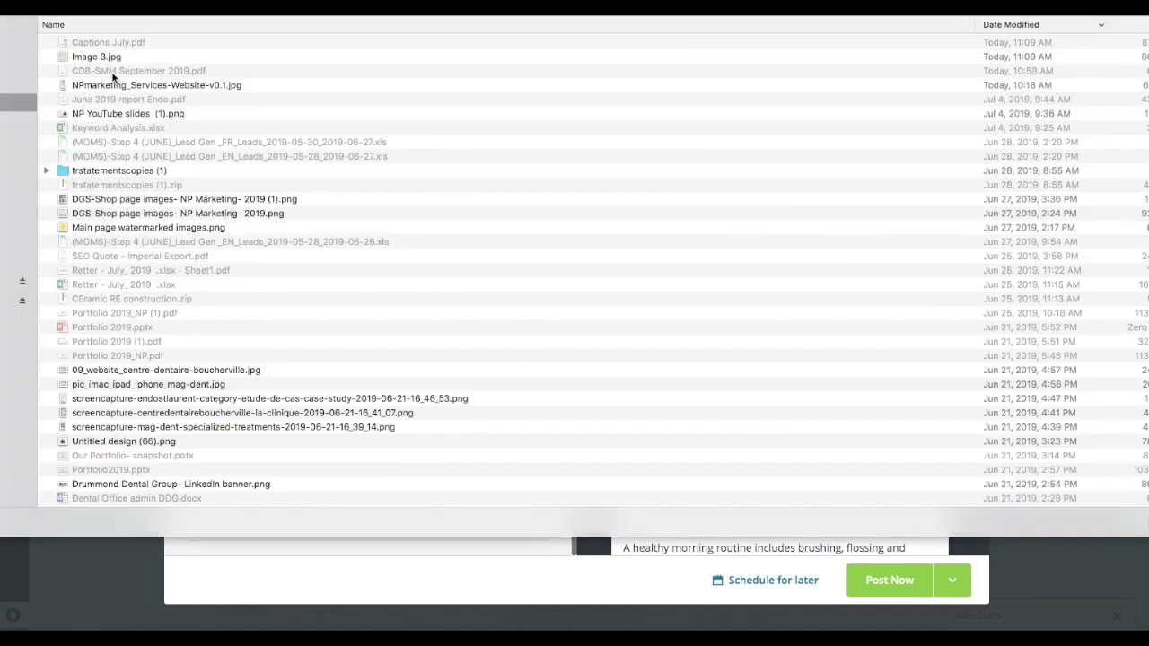
pyautogui.click(99, 56)
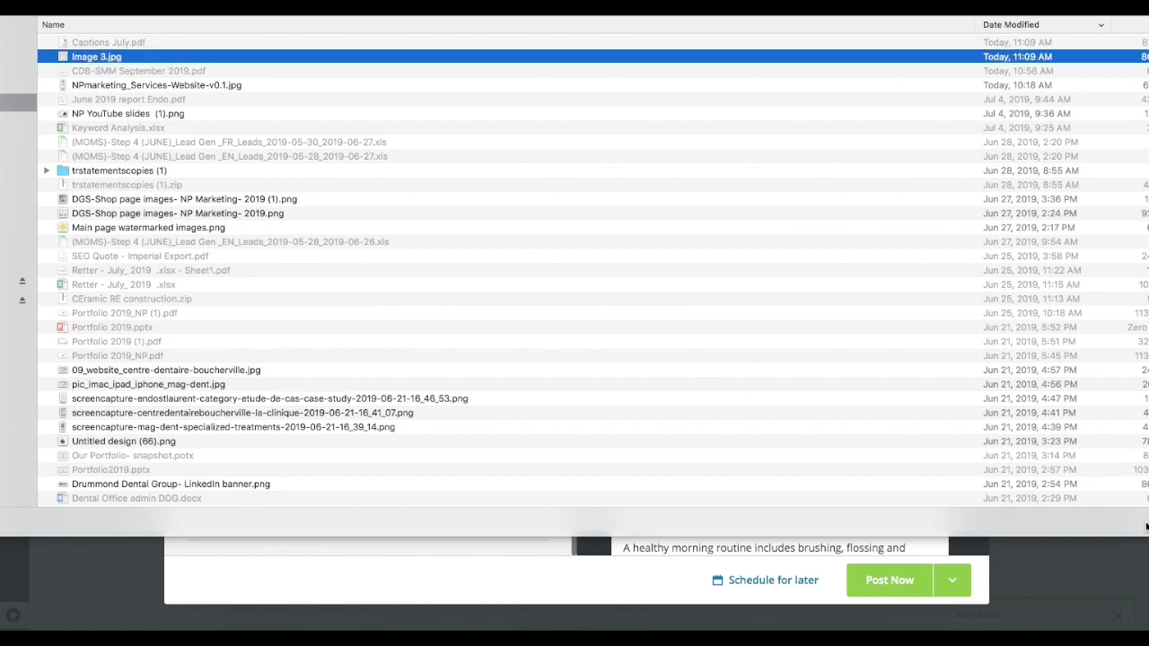
pyautogui.press('Return')
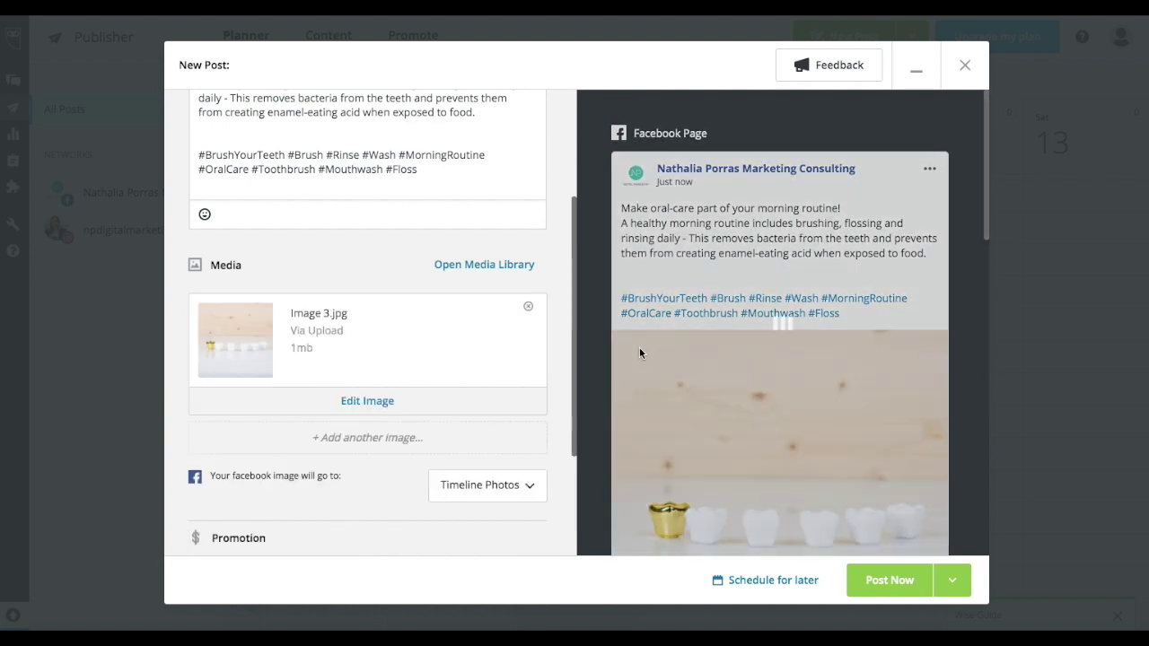
pyautogui.scroll(-1, 640, 353)
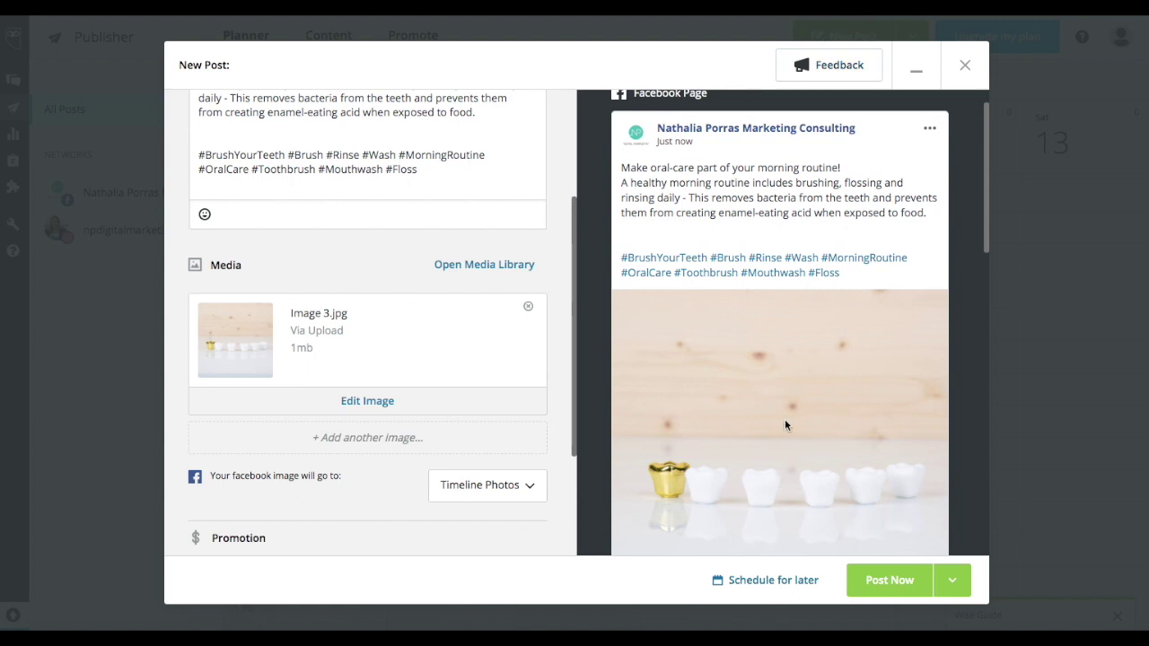
pyautogui.scroll(-1, 784, 421)
# Add a Facebook location to the post by searching for the marketing consulting business and picking its suggested listing.
pyautogui.scroll(-4, 428, 440)
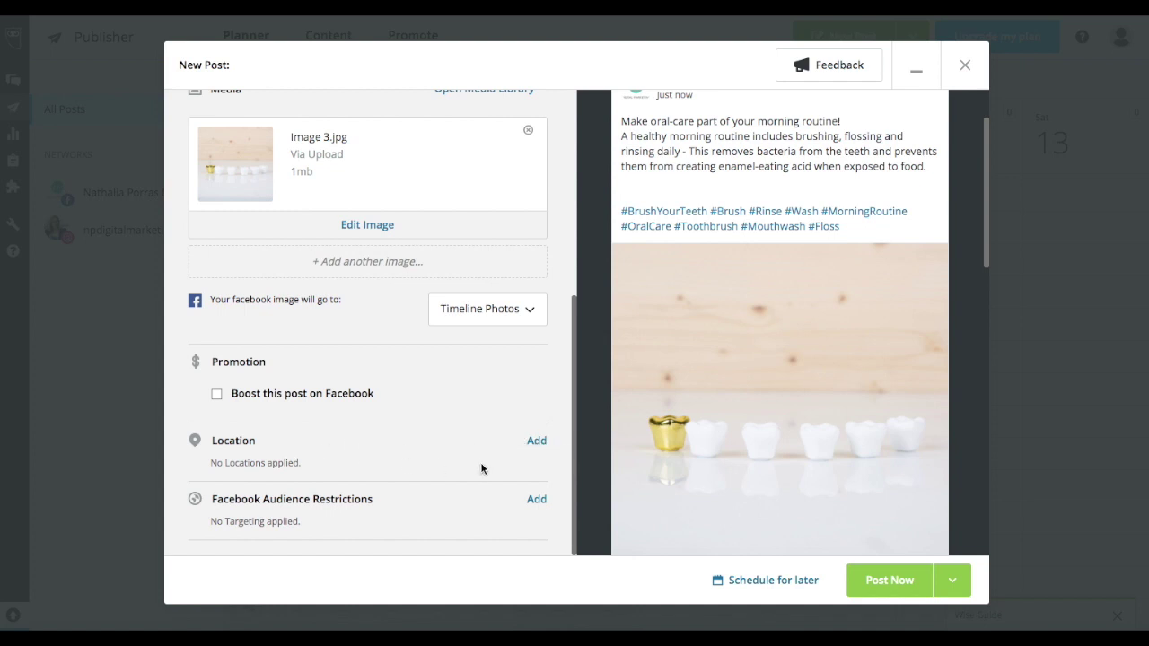
pyautogui.click(531, 440)
pyautogui.scroll(-2, 419, 419)
pyautogui.click(294, 359)
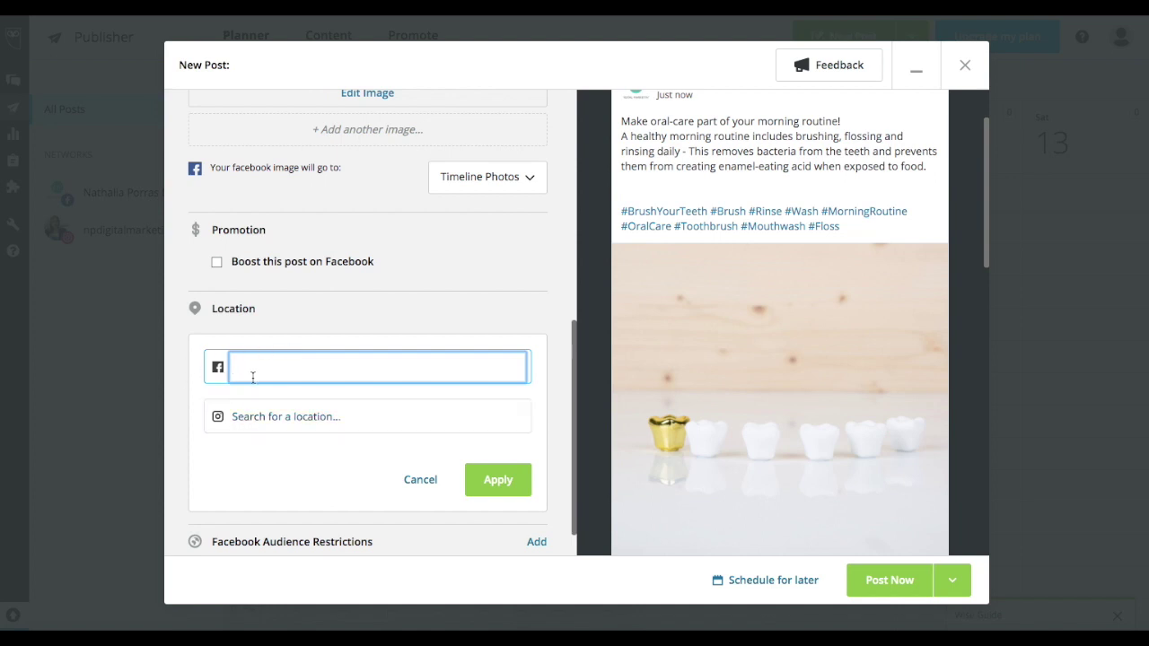
pyautogui.write('Nathalia Porras Marketing')
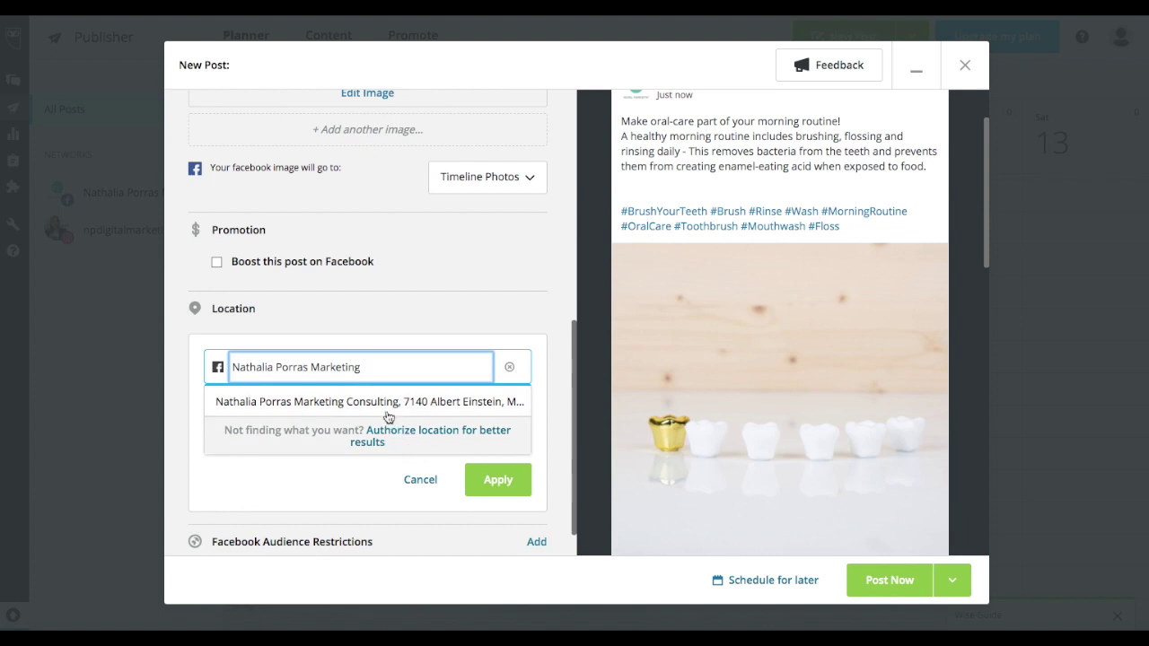
pyautogui.click(381, 405)
# Set the Instagram location to the same marketing consulting business and apply both locations.
pyautogui.click(321, 416)
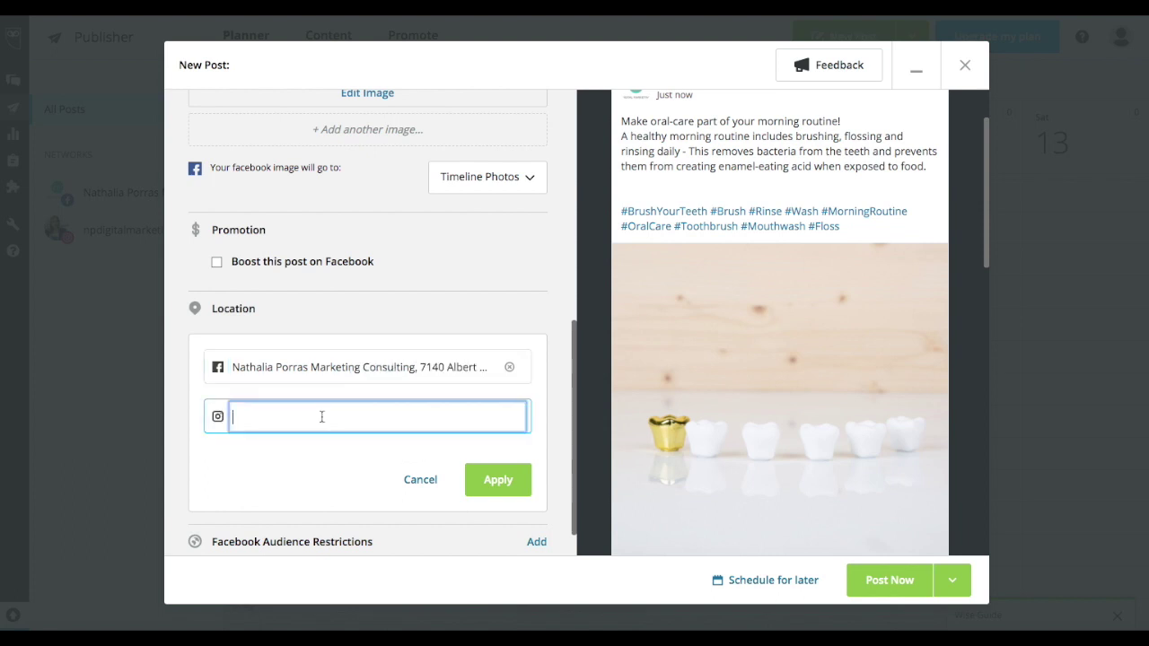
pyautogui.write('Nathalia Porras Market')
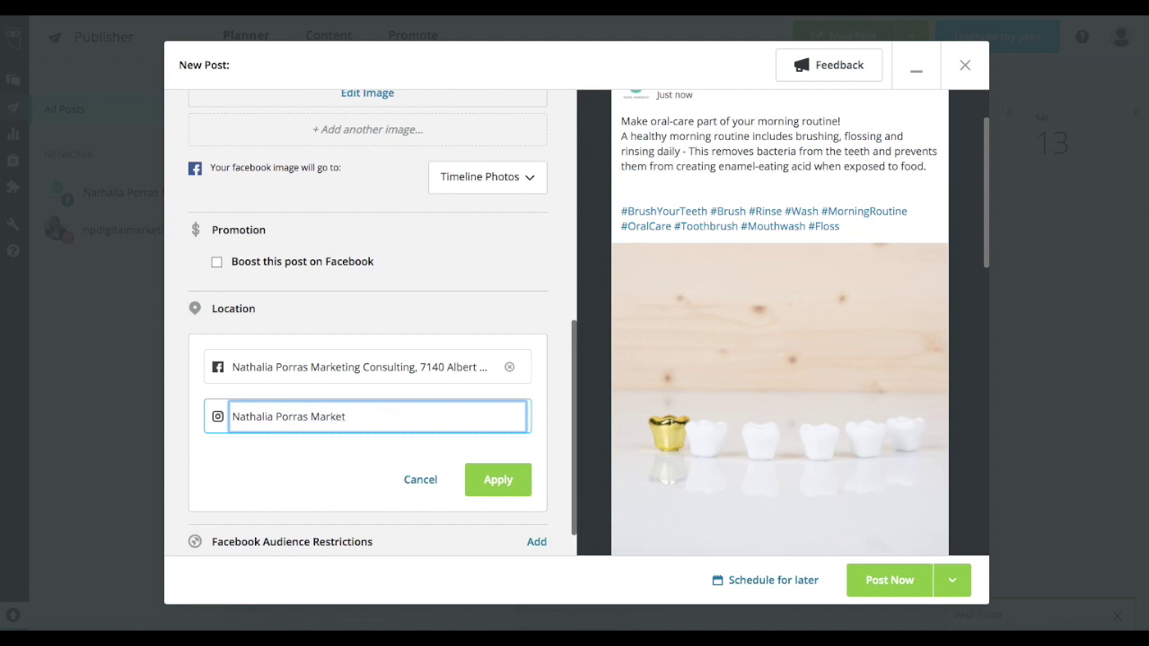
pyautogui.write('ing')
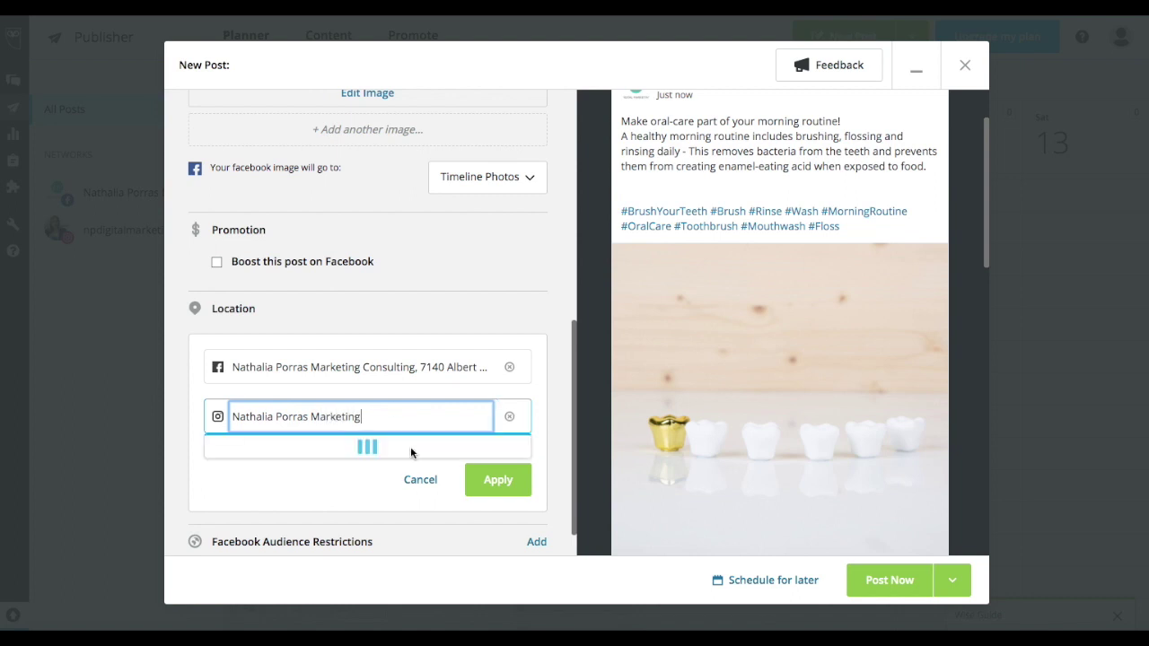
pyautogui.click(379, 451)
pyautogui.click(496, 485)
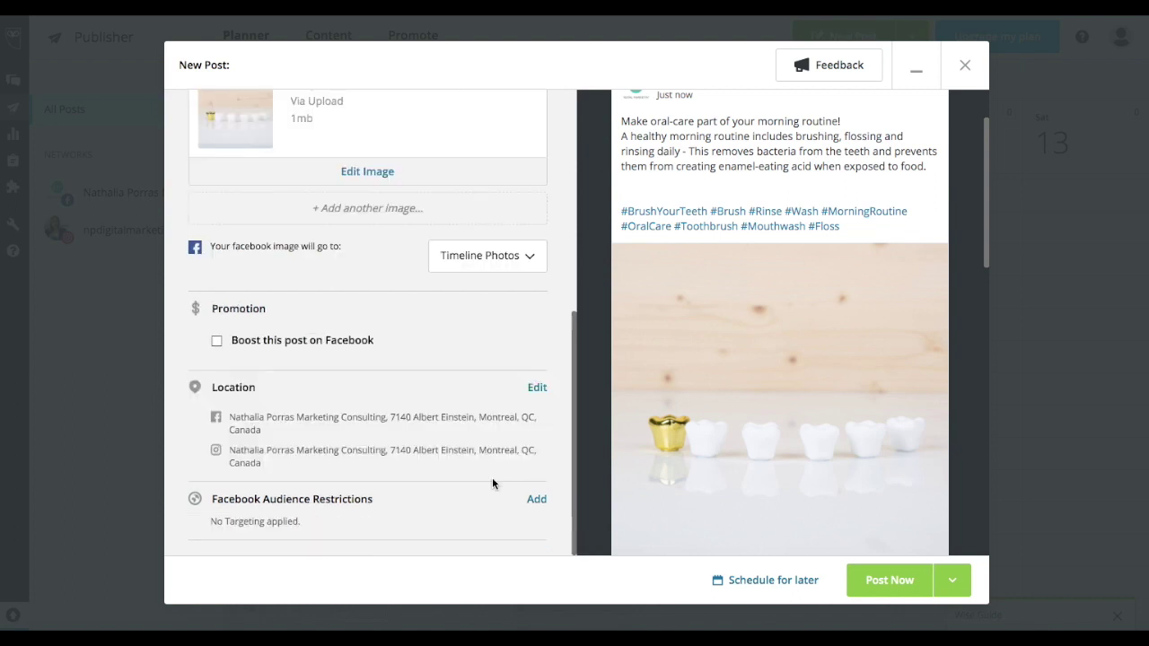
# Schedule the post to both networks for Friday, July 12, 2019 at 11:20 AM.
pyautogui.click(765, 582)
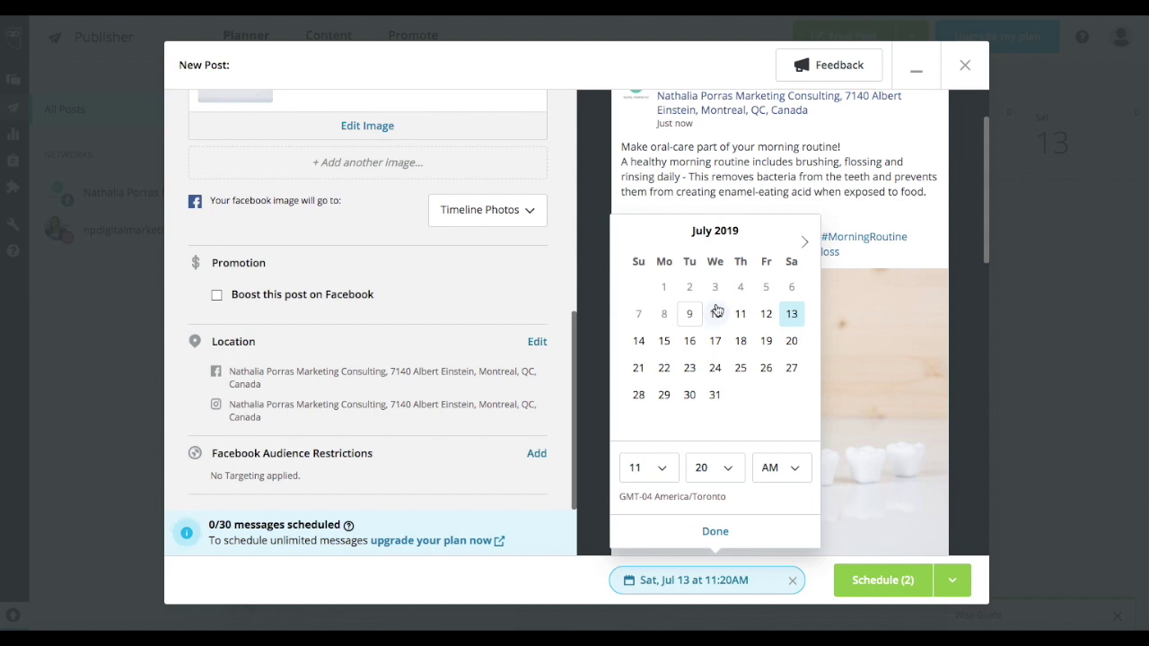
pyautogui.click(768, 323)
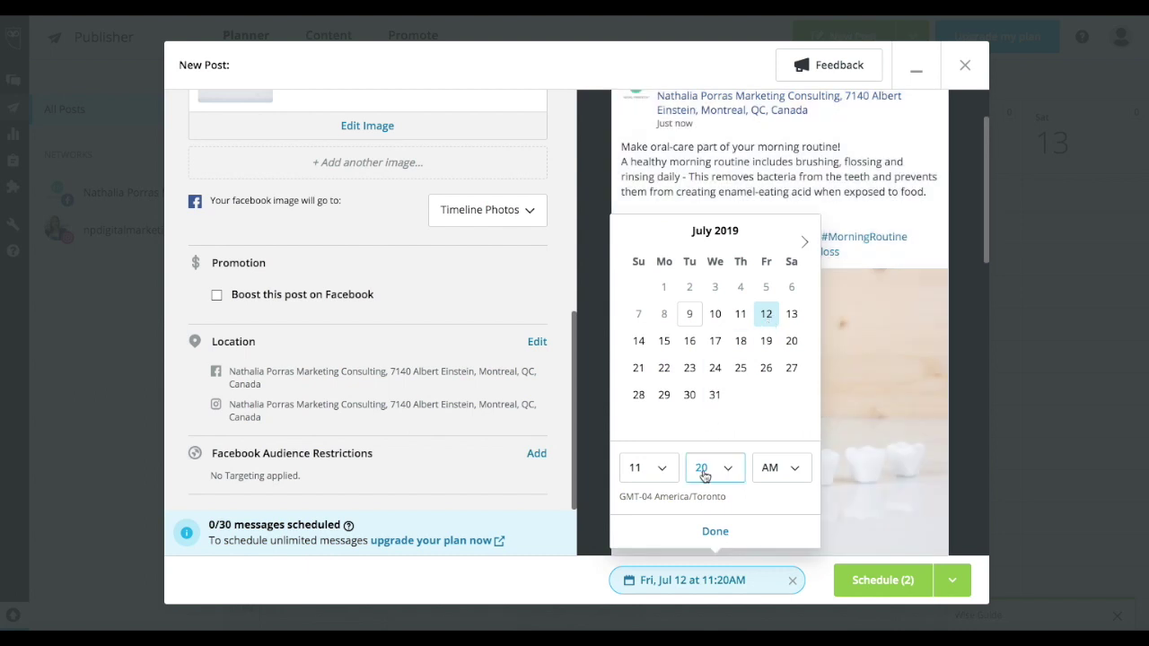
pyautogui.click(868, 592)
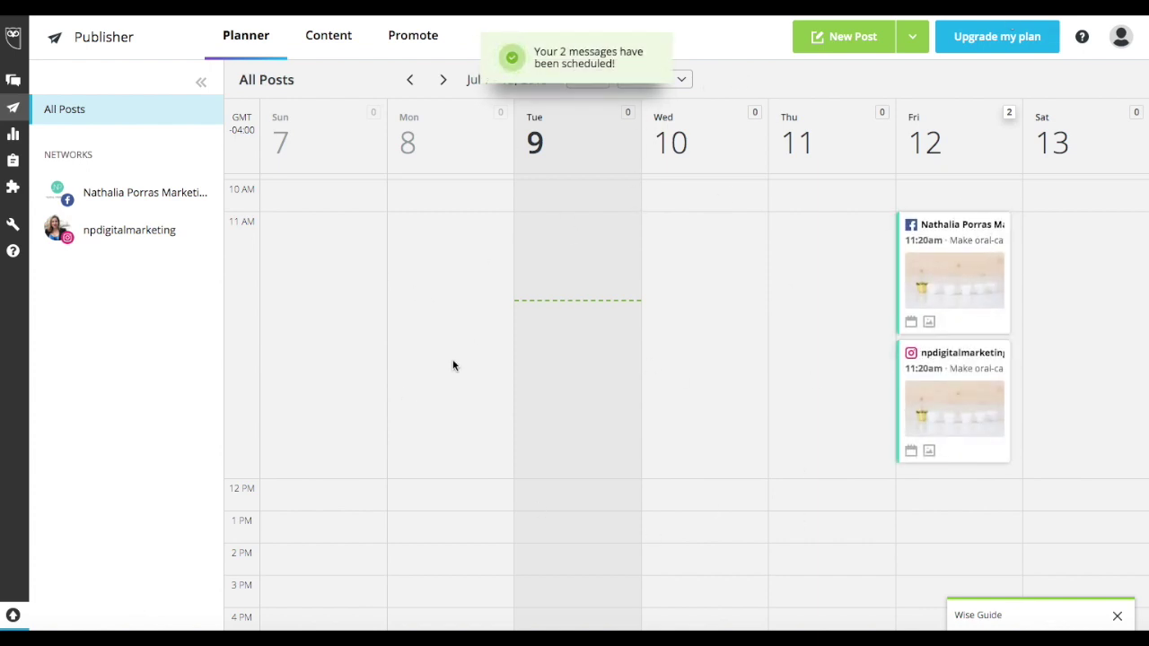
# Reschedule the Facebook post to Thursday, July 11 at 11:05 AM and the Instagram post to Saturday, July 13 at 11:15 AM in the Planner.
pyautogui.scroll(-1, 452, 359)
pyautogui.scroll(2, 452, 366)
pyautogui.scroll(-3, 452, 365)
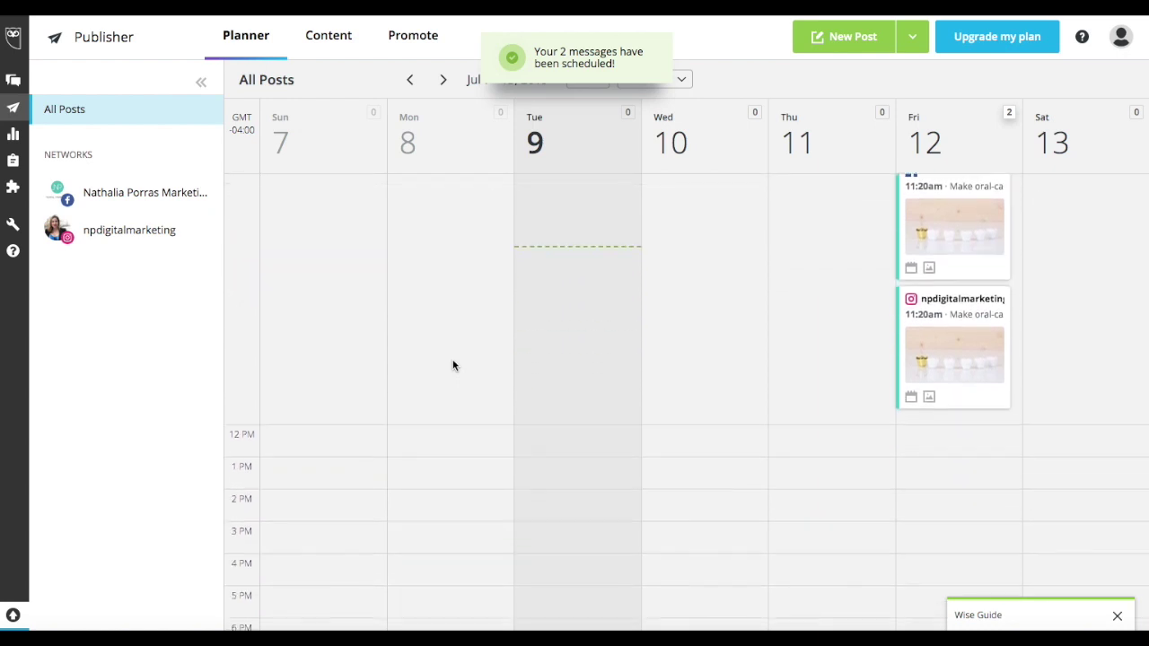
pyautogui.scroll(2, 897, 264)
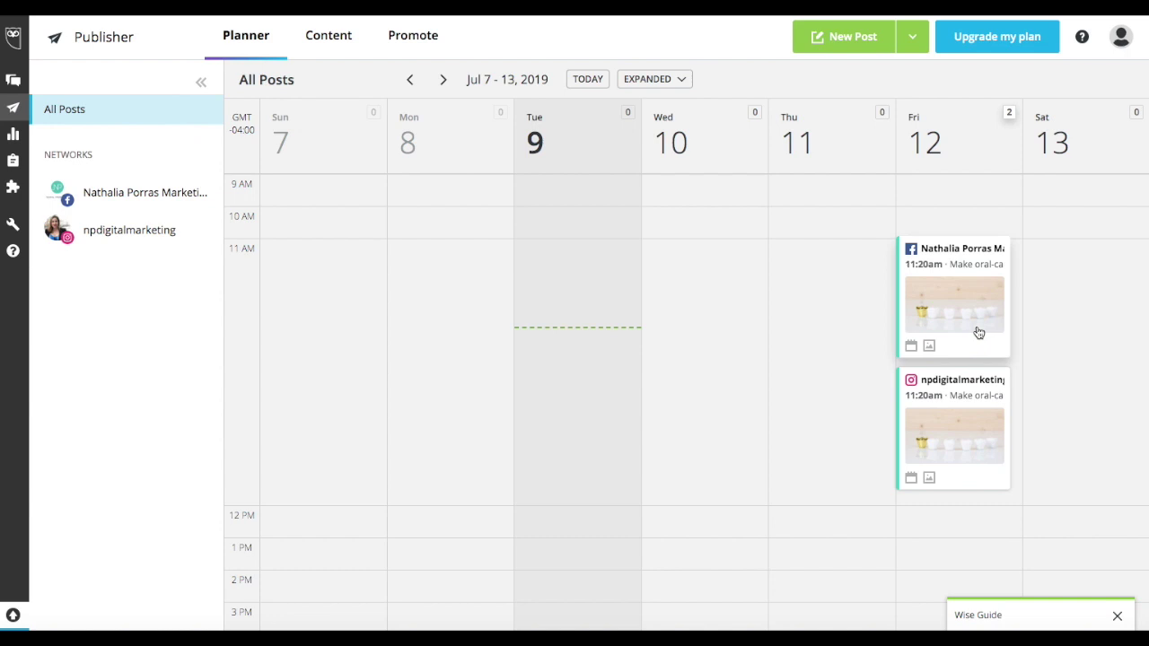
pyautogui.moveTo(956, 262); pyautogui.dragTo(831, 274)
pyautogui.moveTo(967, 283); pyautogui.dragTo(1093, 287)
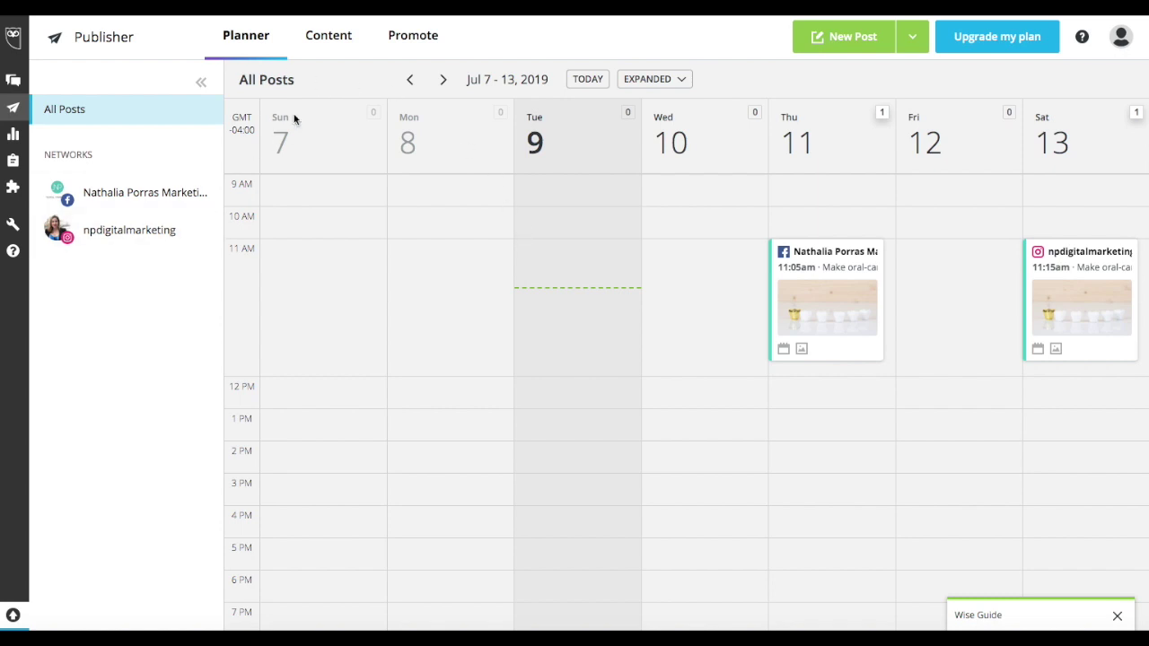
# Review the scheduled messages in Publisher's Content section and compare them with the Planner calendar, postponing the iCloud connection prompt.
pyautogui.click(323, 34)
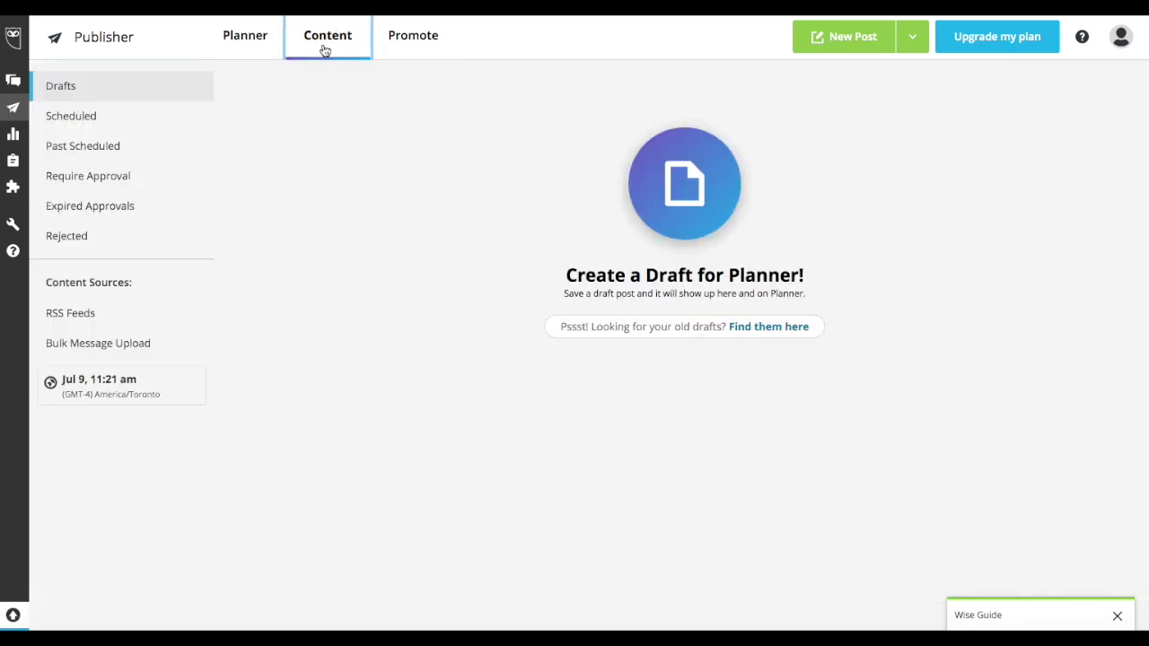
pyautogui.click(70, 117)
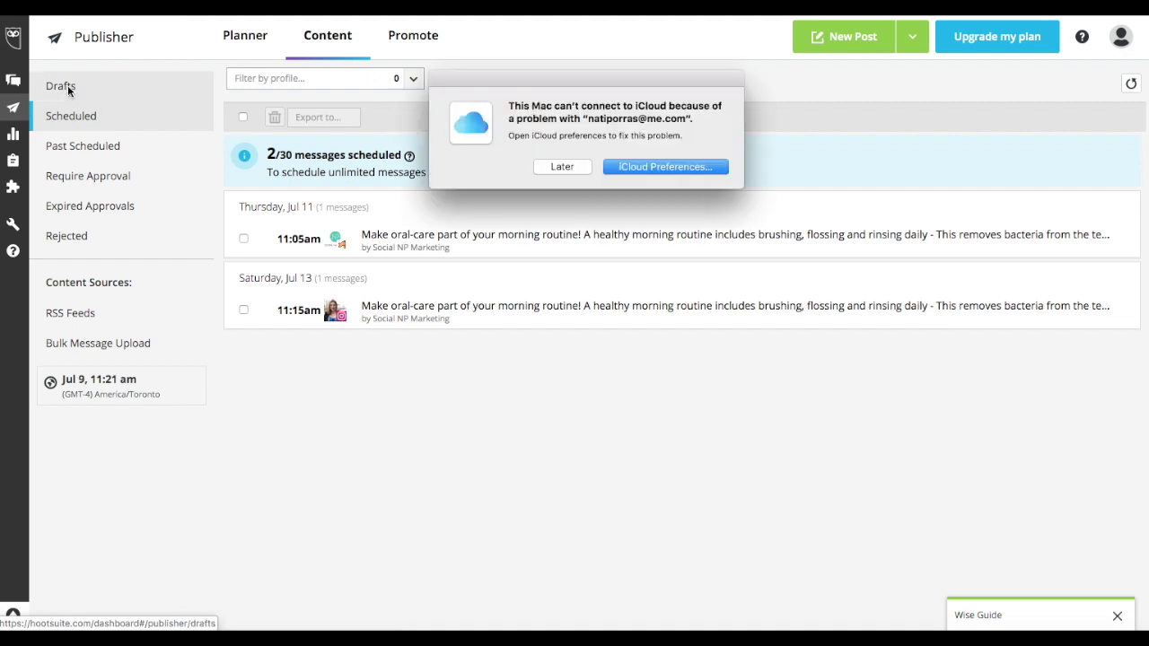
pyautogui.click(566, 167)
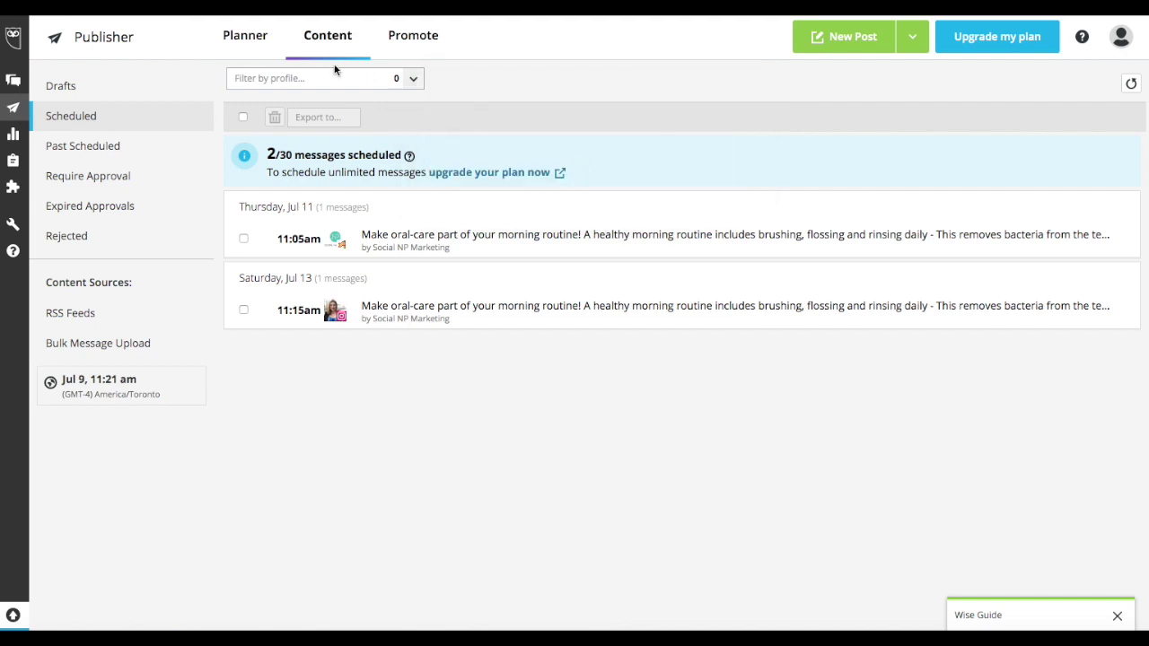
pyautogui.click(232, 42)
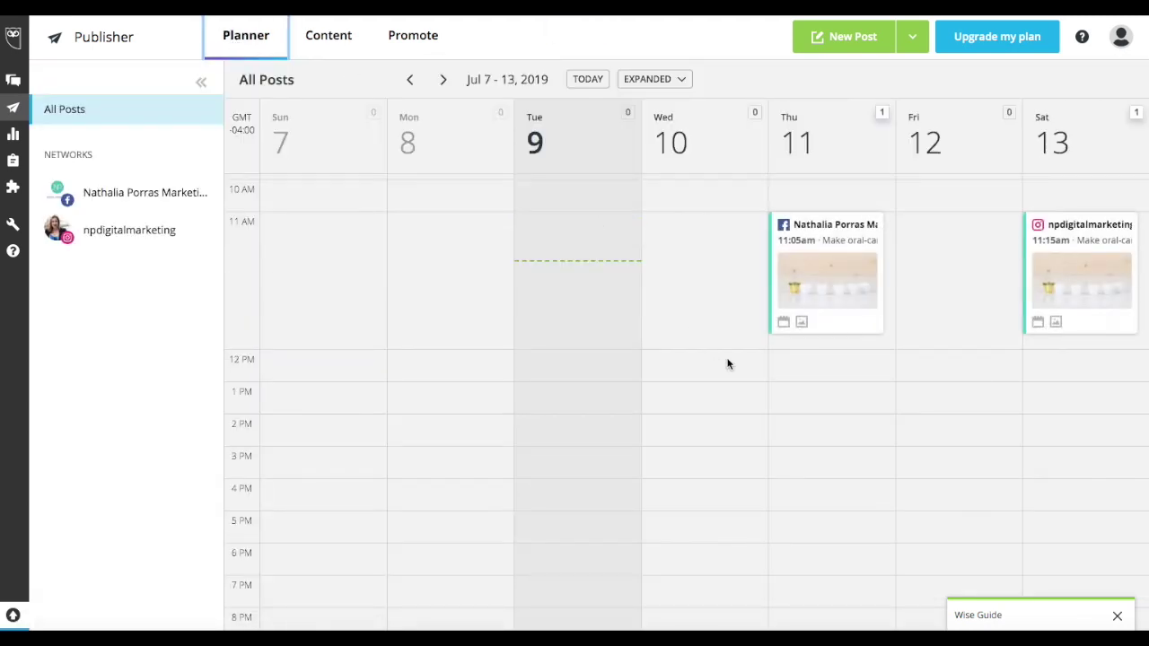
pyautogui.click(337, 40)
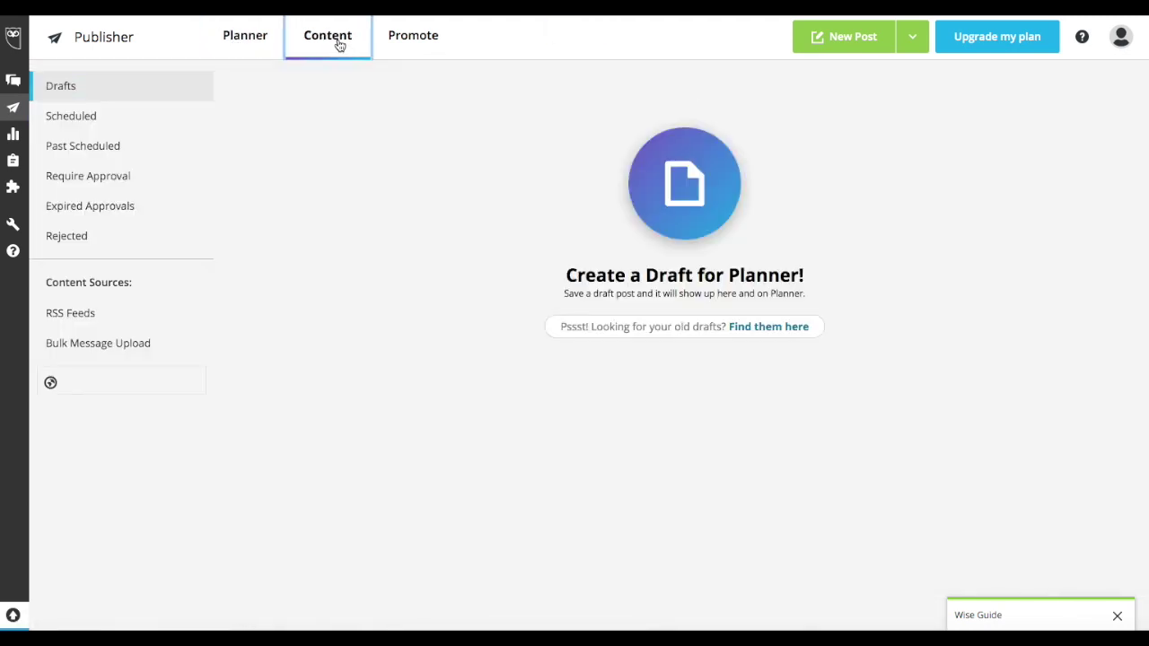
pyautogui.click(79, 118)
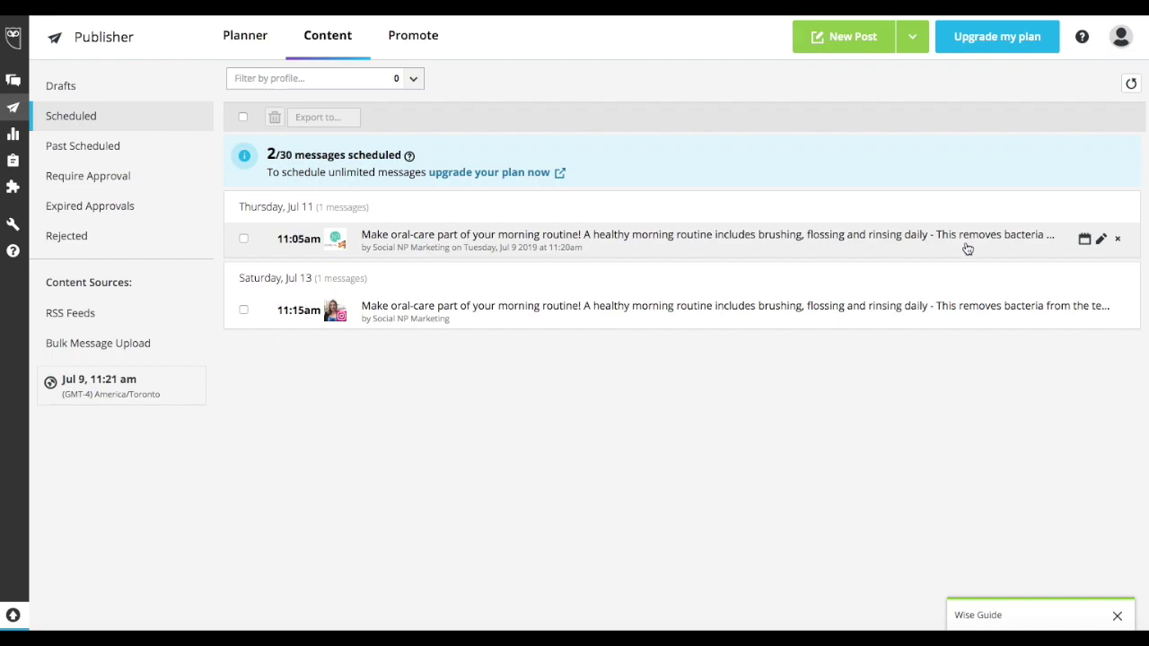
# Open the July 11 Facebook post for editing from the scheduled list, look it over, and close it discarding any changes.
pyautogui.click(1101, 239)
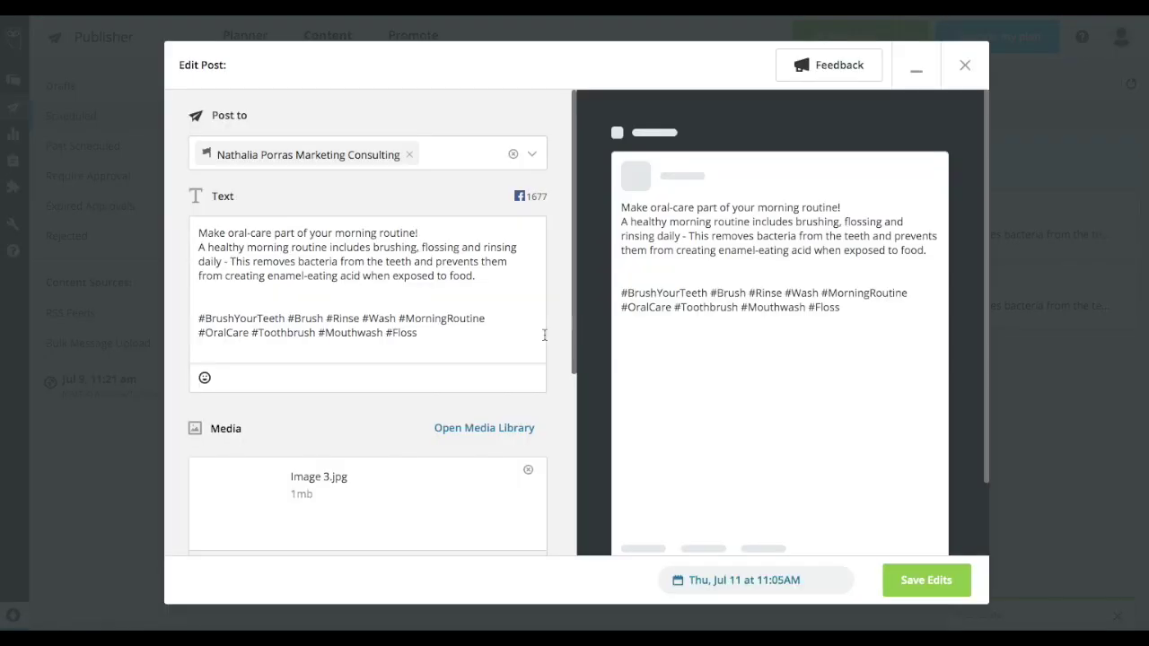
pyautogui.scroll(-3, 449, 359)
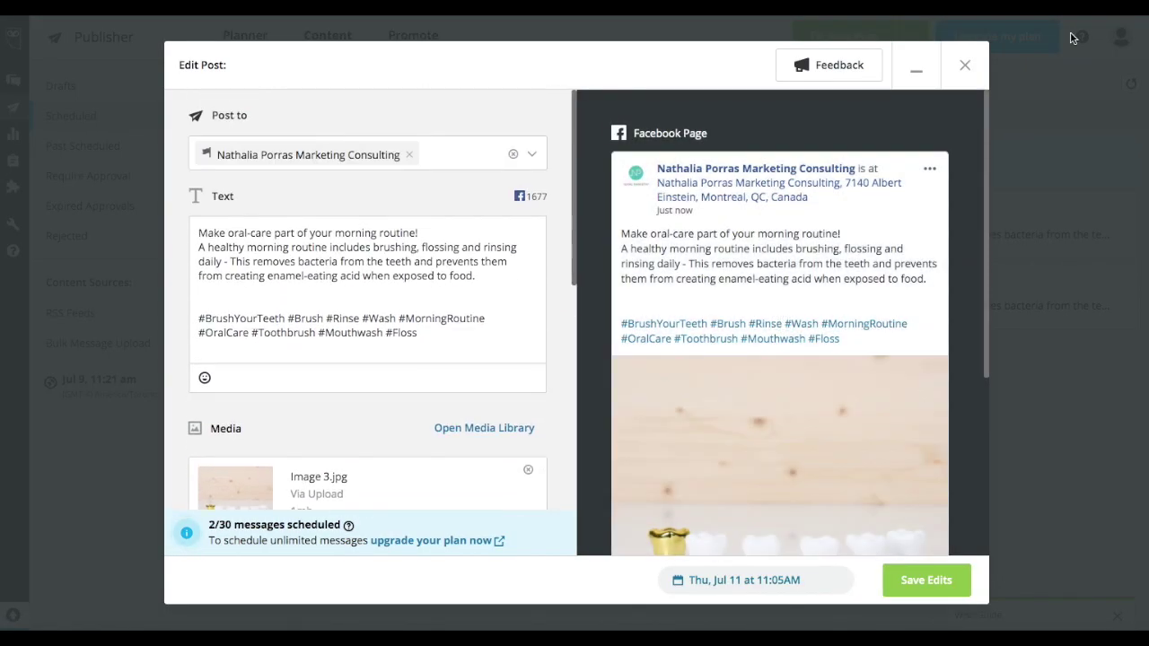
pyautogui.click(966, 68)
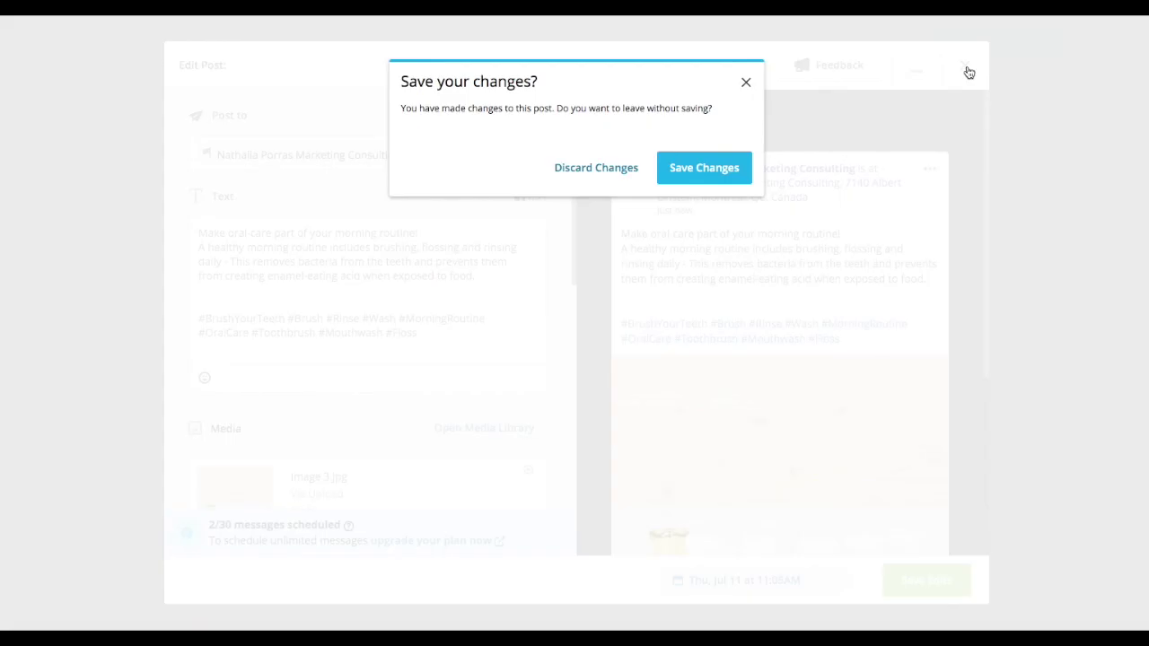
pyautogui.click(596, 168)
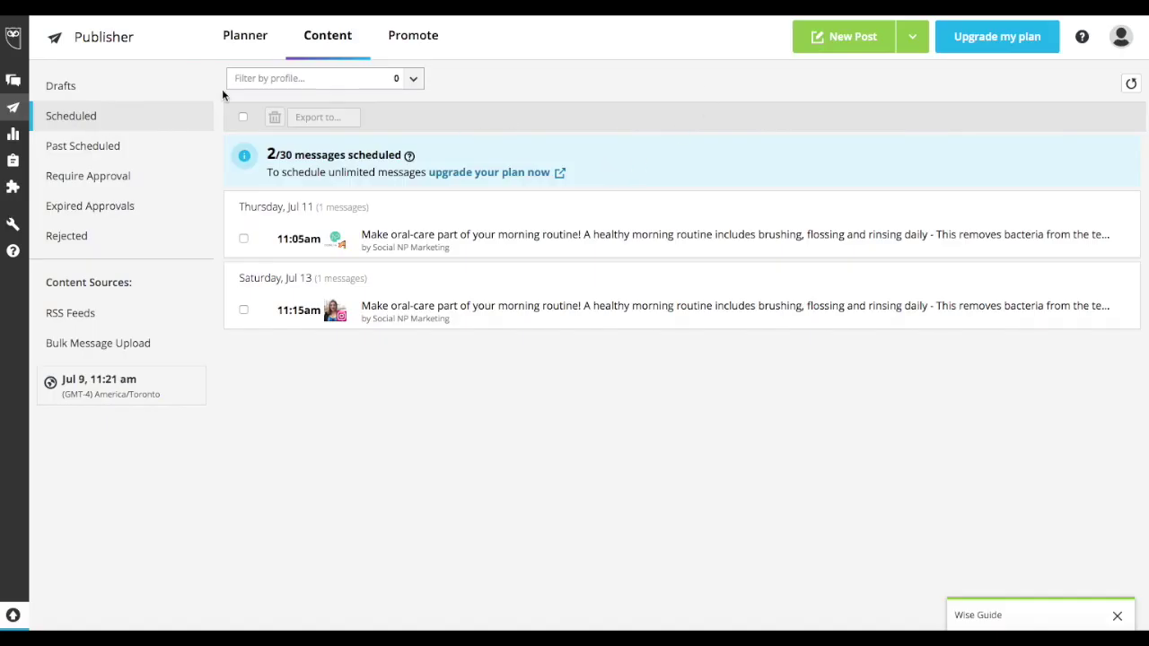
# Open the July 11 Facebook post for editing from the Planner and select the word "when" in its text.
pyautogui.click(247, 38)
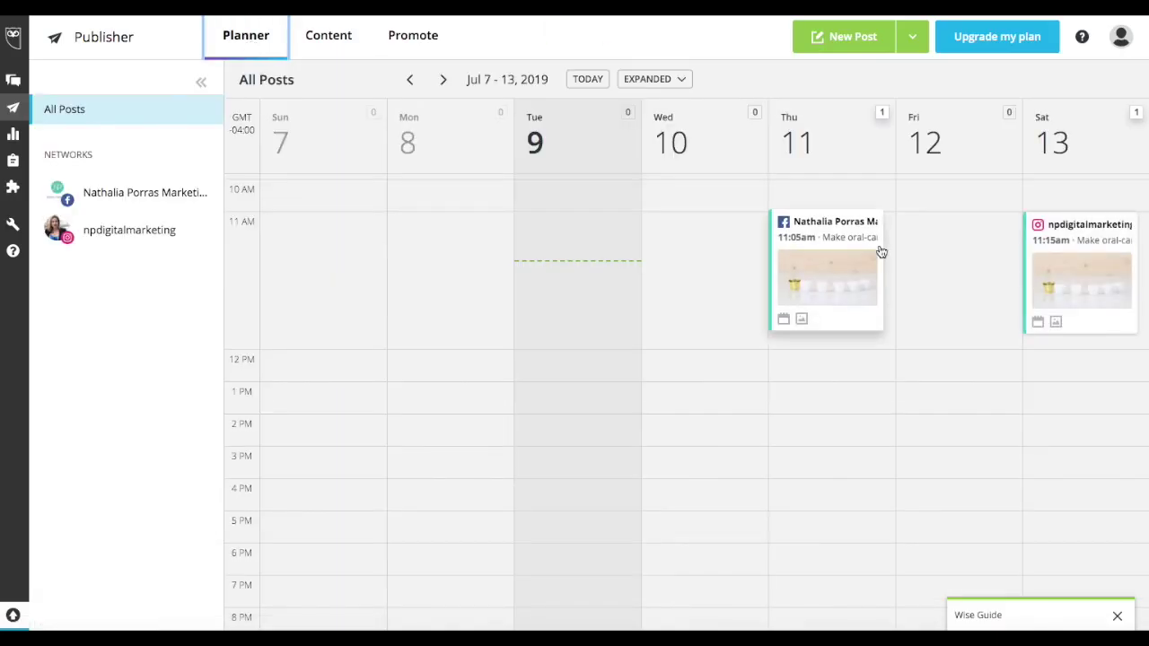
pyautogui.click(842, 236)
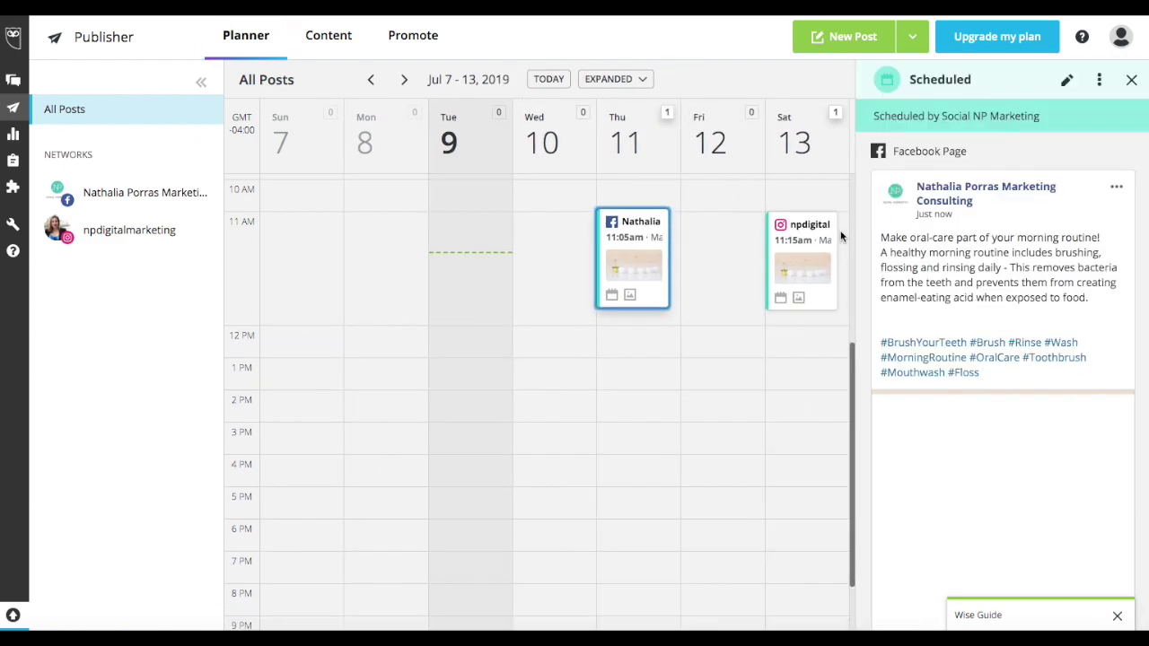
pyautogui.click(1066, 80)
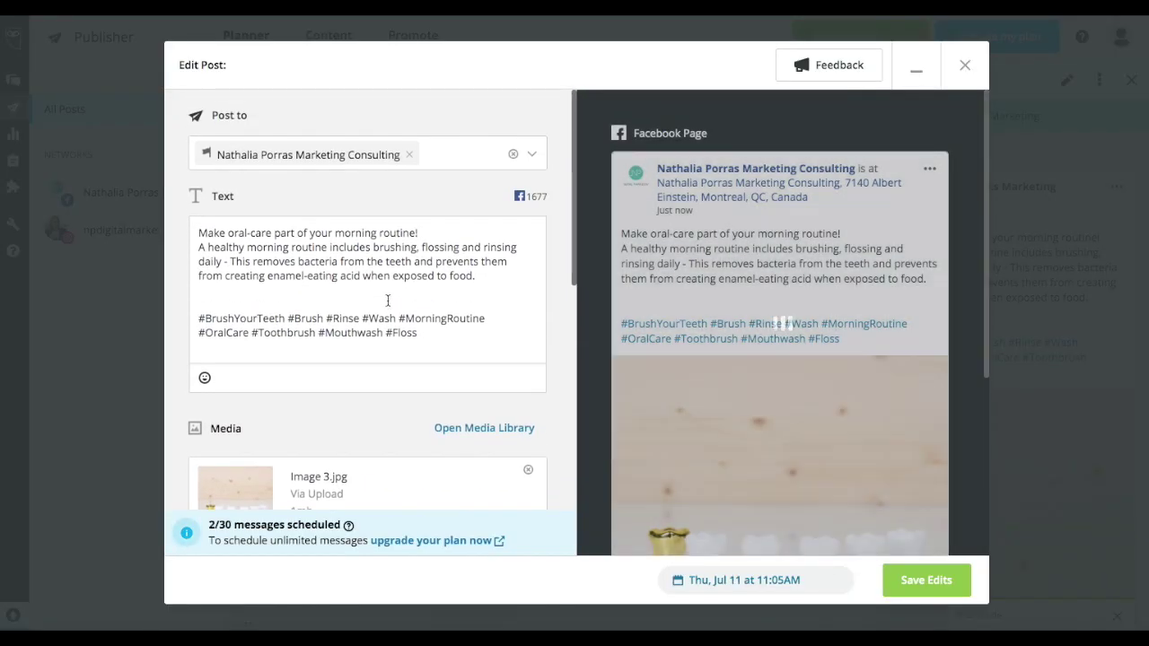
pyautogui.doubleClick(376, 275)
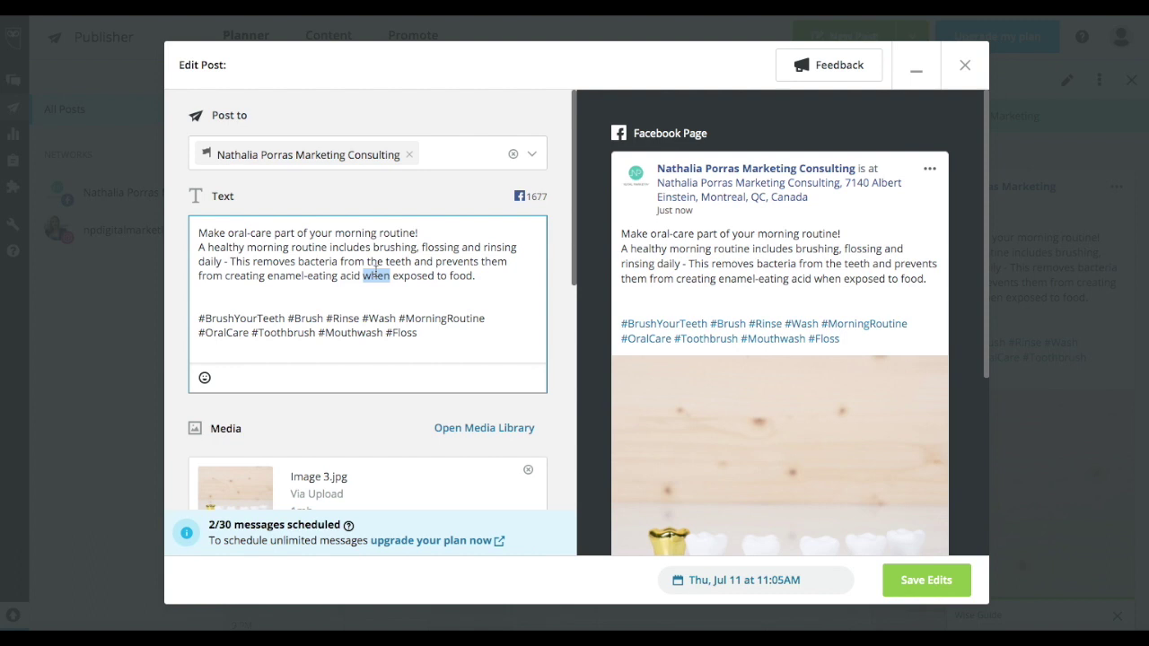